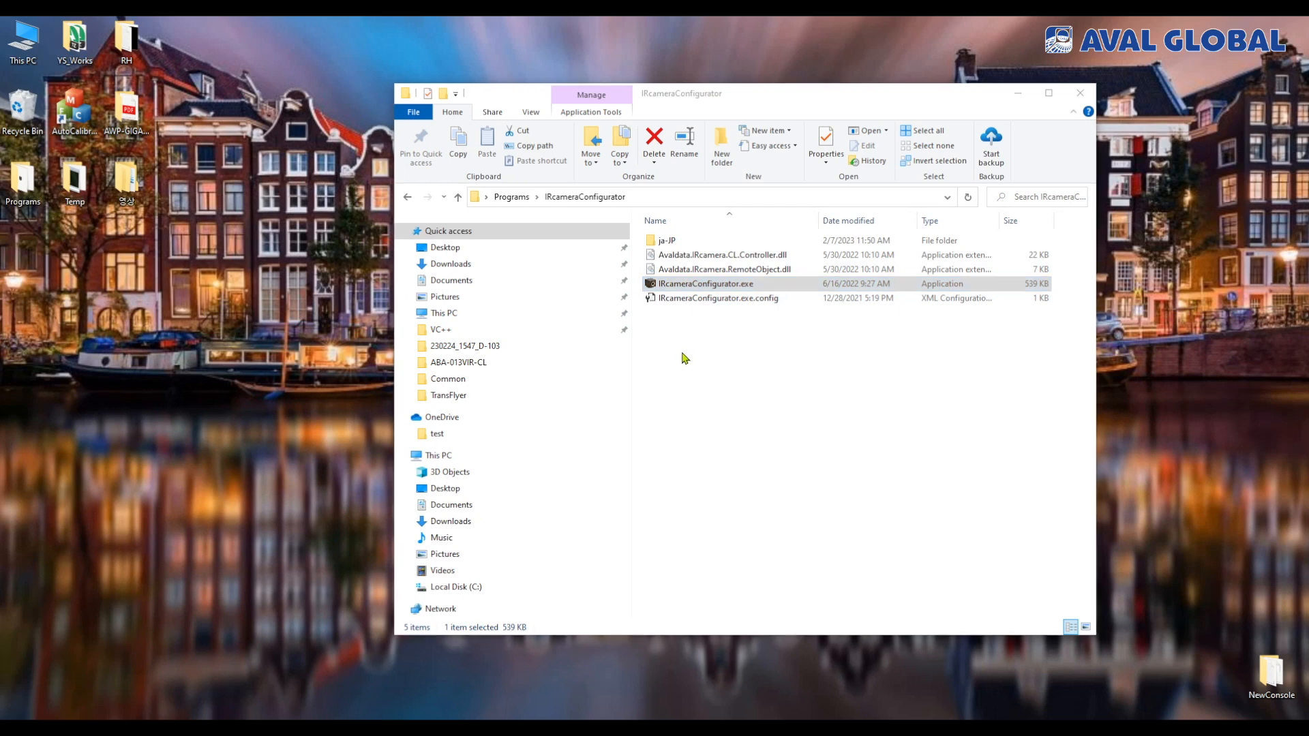
Try a COM connection for the camera using the AVALDATA Virtual COM Port COM7
left_click_drag(243, 50, 569, 307)
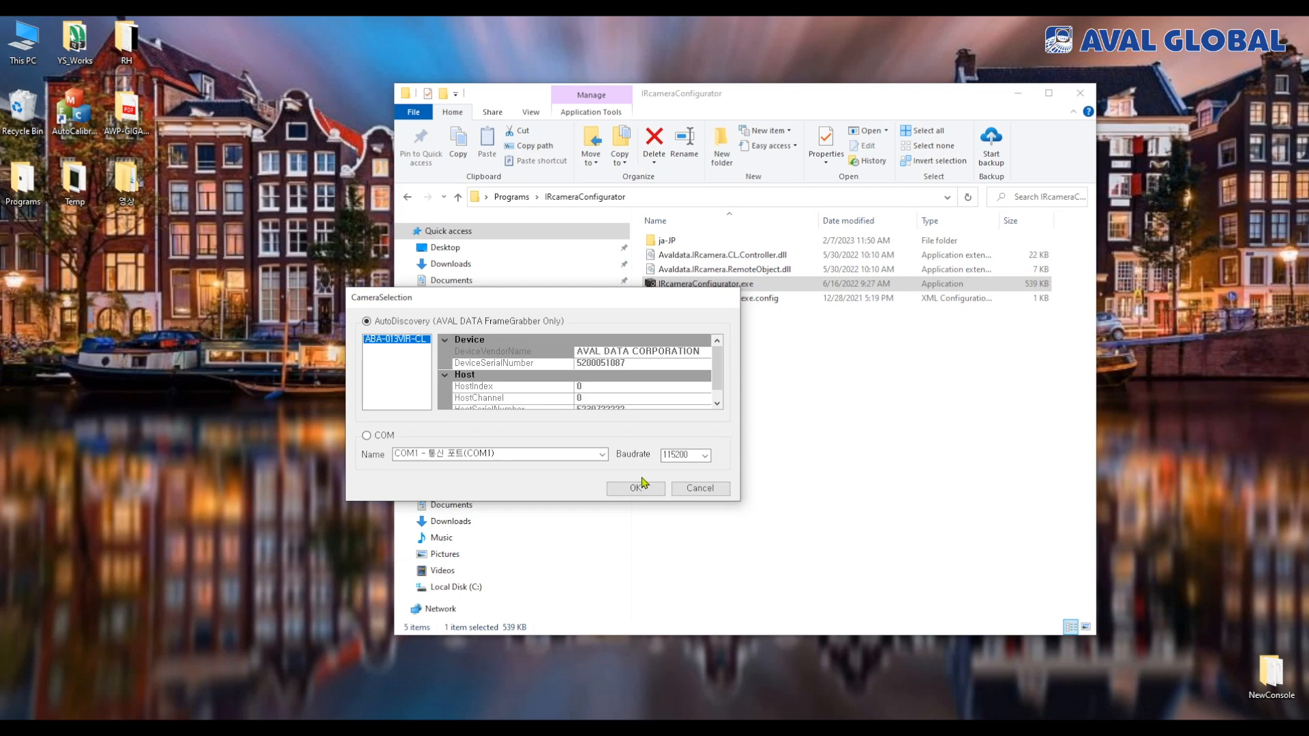
left_click(384, 437)
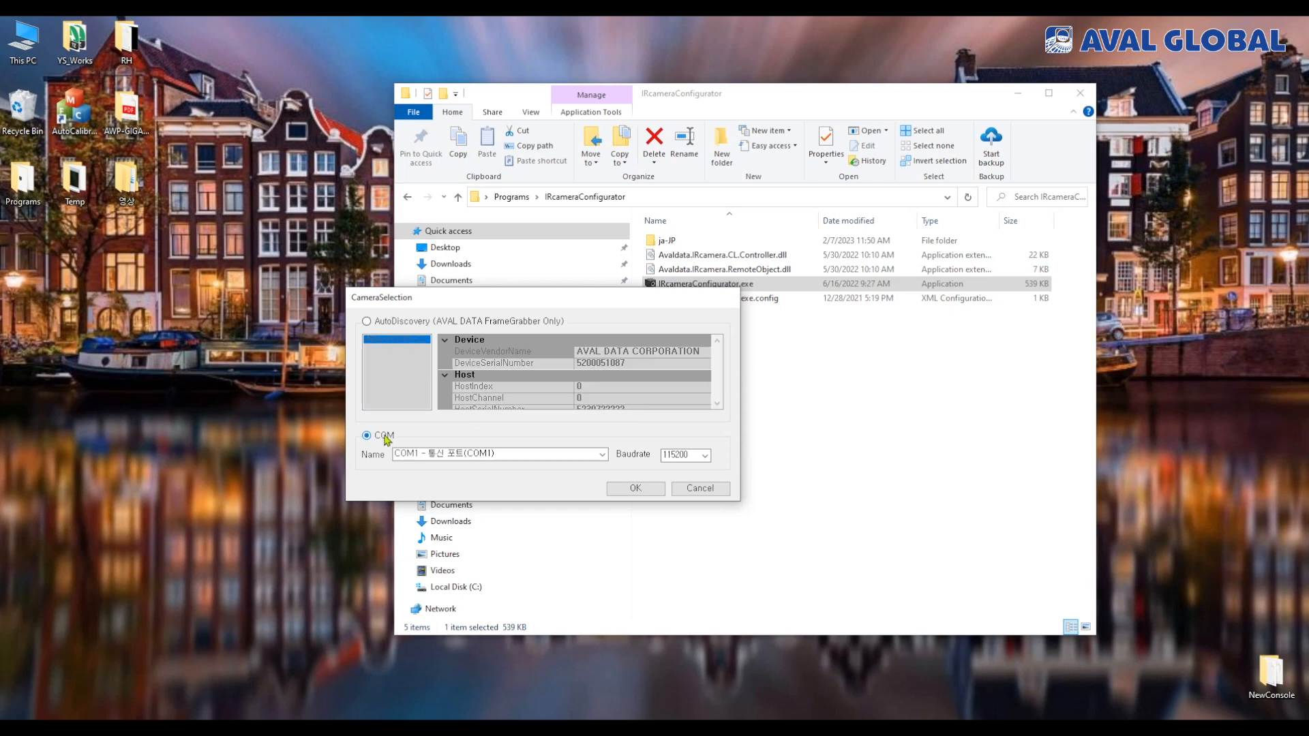
left_click(555, 452)
left_click(602, 454)
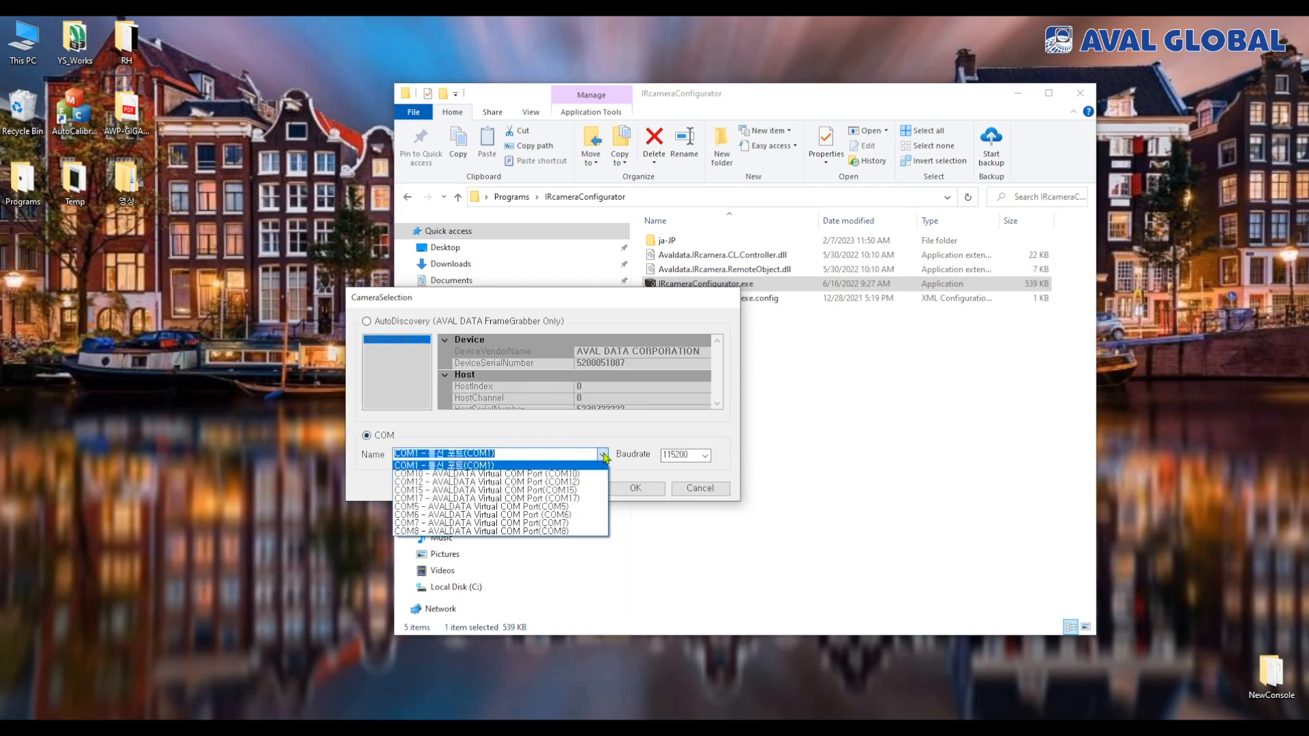
left_click(506, 522)
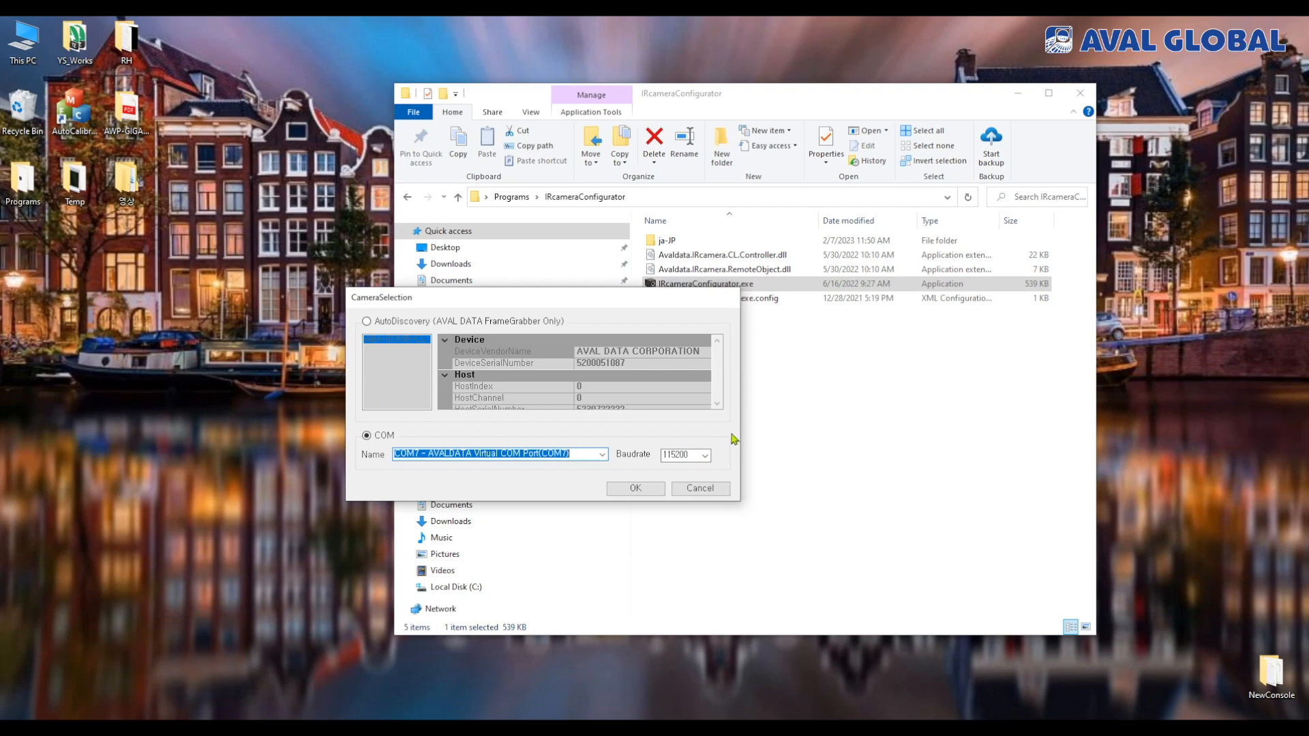
Connect to the ABA-013VIR-CL camera through AutoDiscovery and minimize the file window
left_click(397, 320)
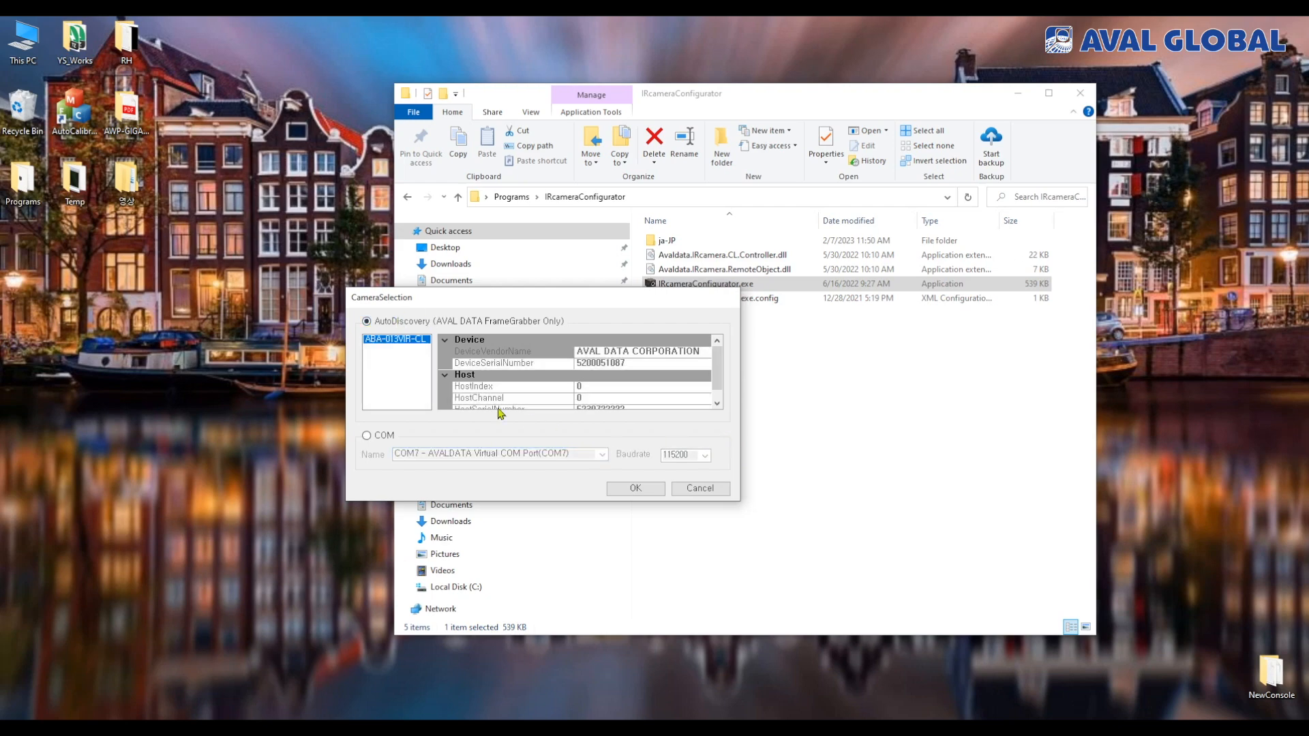
left_click(634, 488)
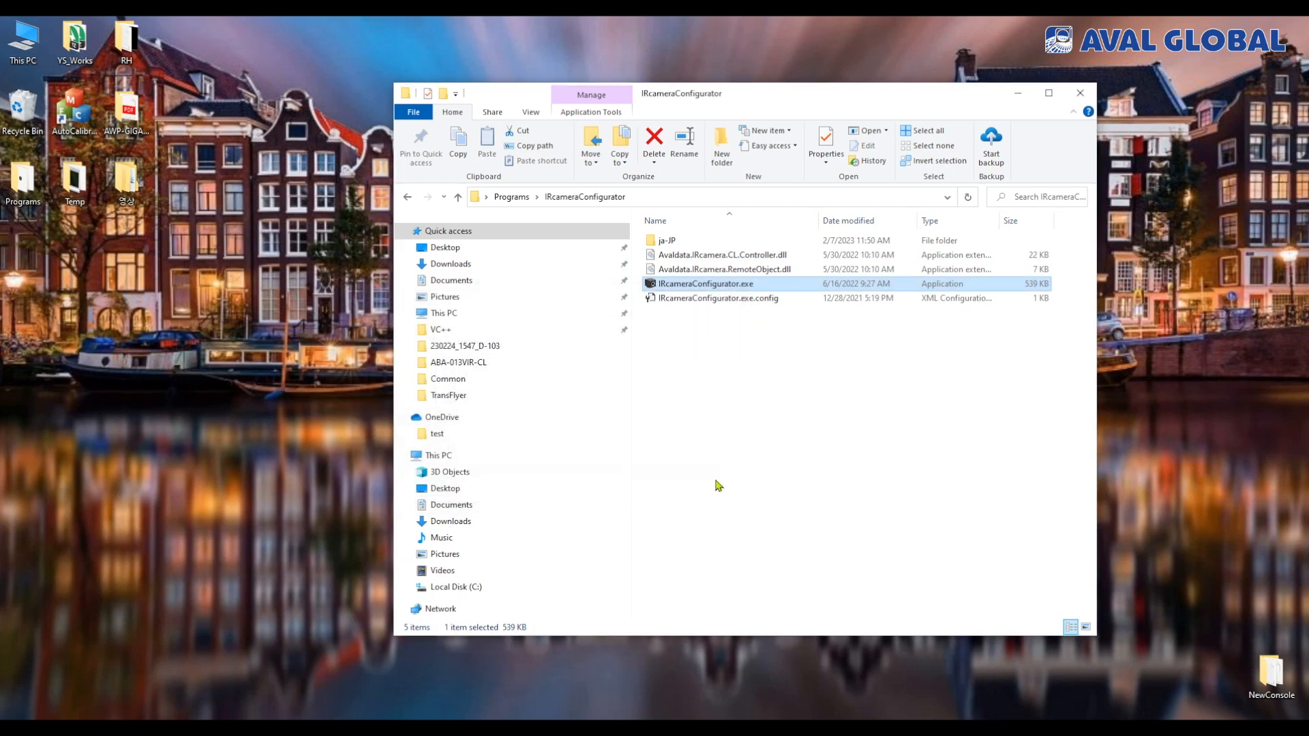
left_click_drag(220, 63, 680, 217)
left_click(1017, 93)
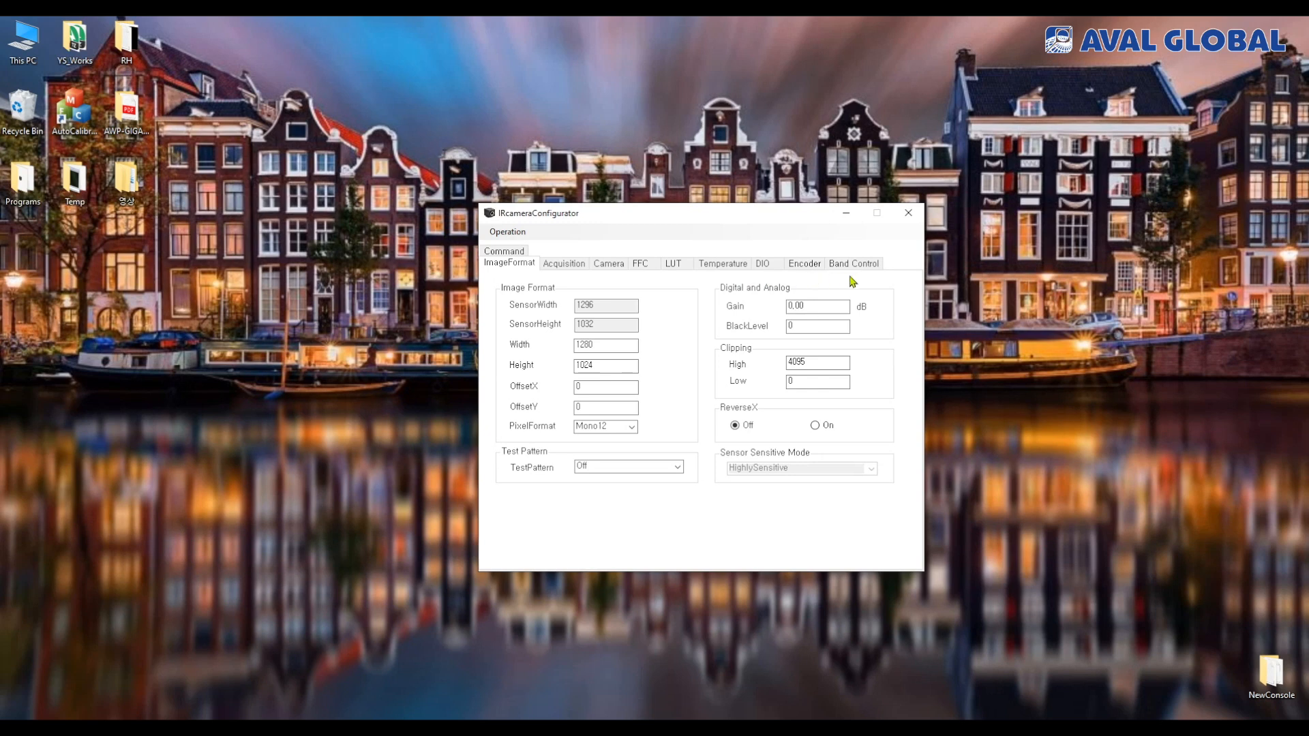
Send the camera command "exp 12000" and check the exposure time in the acquisition settings
left_click(525, 252)
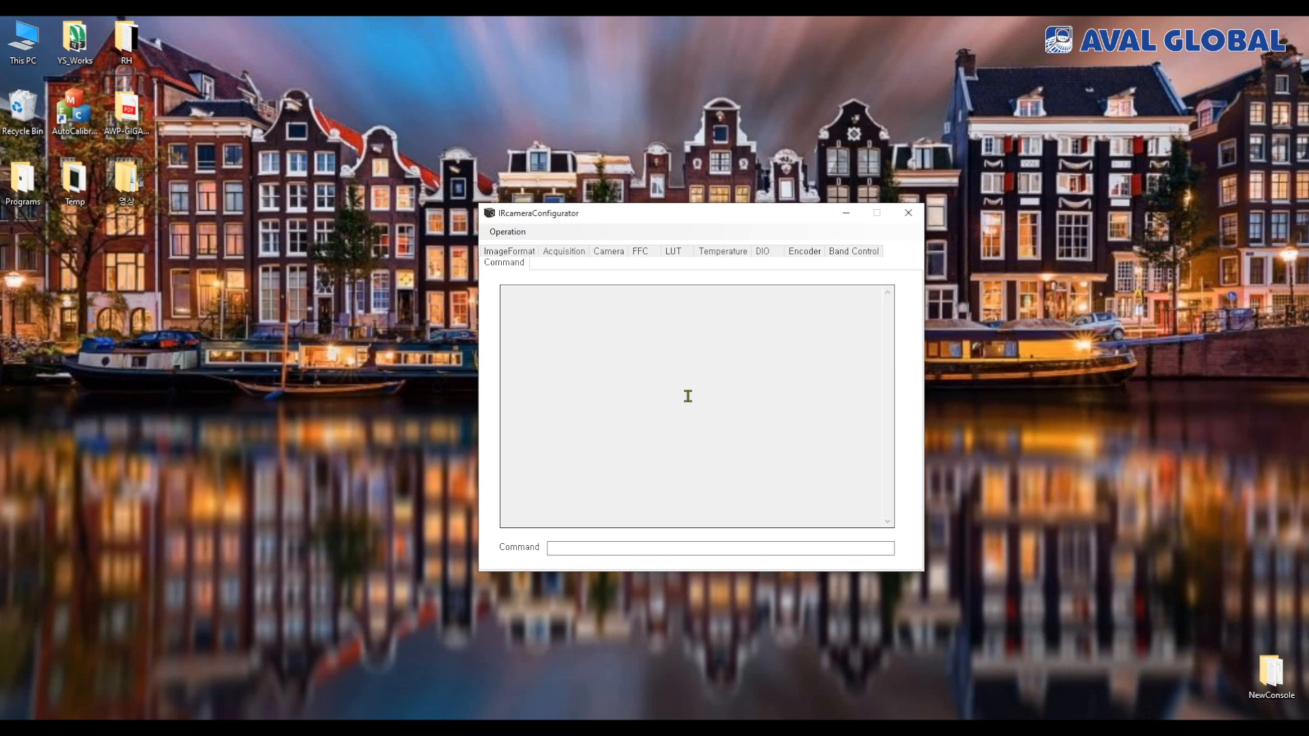
left_click(565, 257)
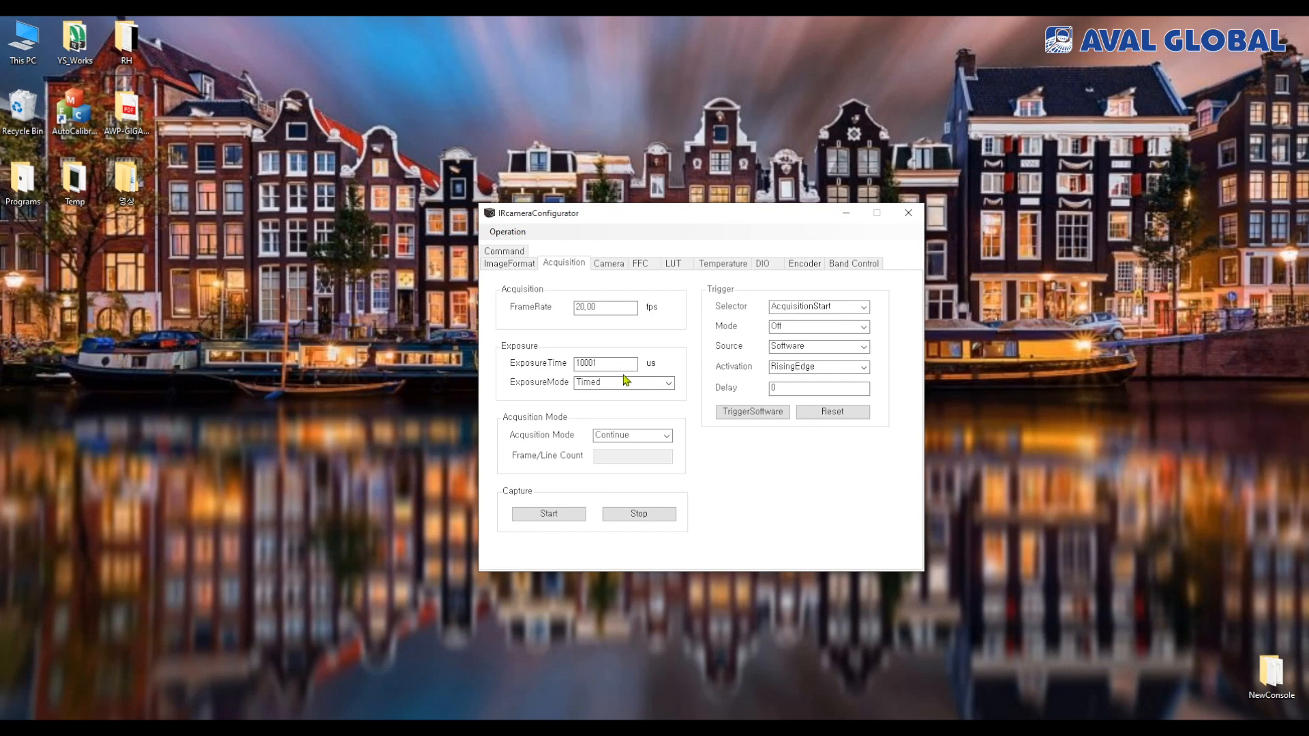
left_click(510, 251)
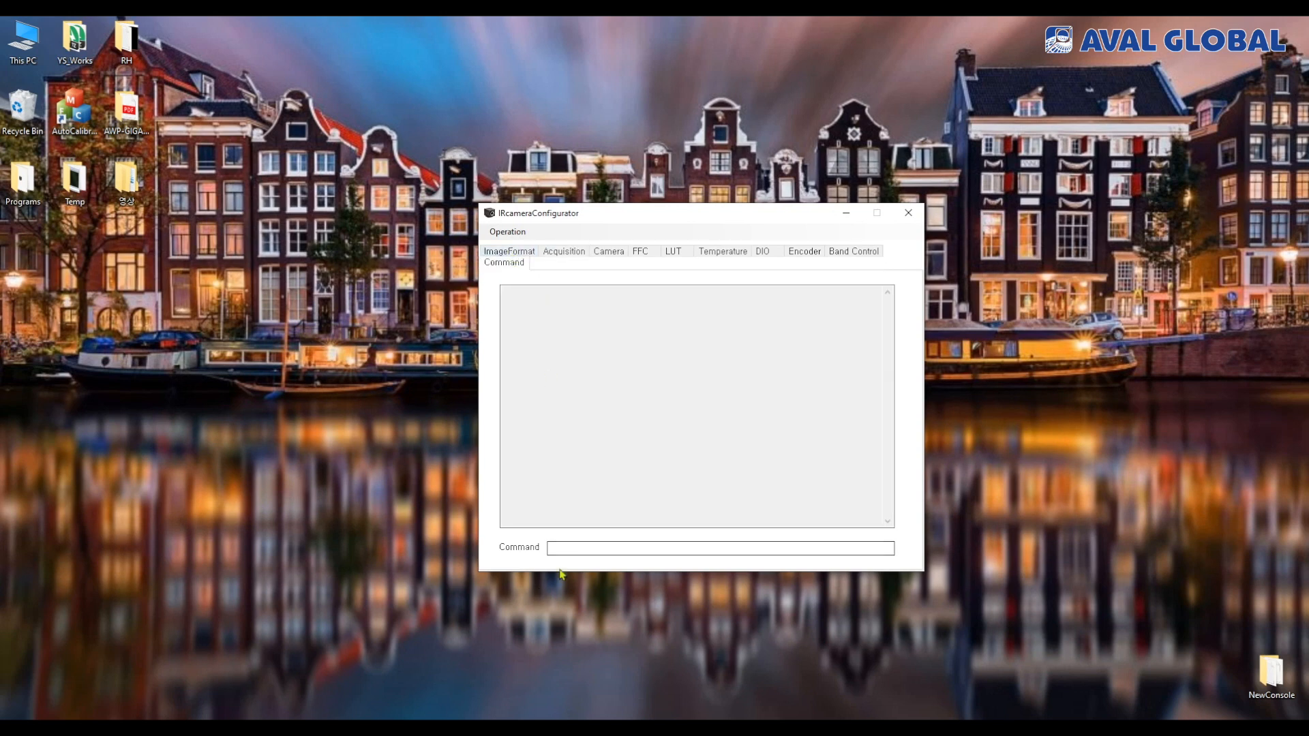
left_click(587, 547)
type("exp 12000")
key("Return")
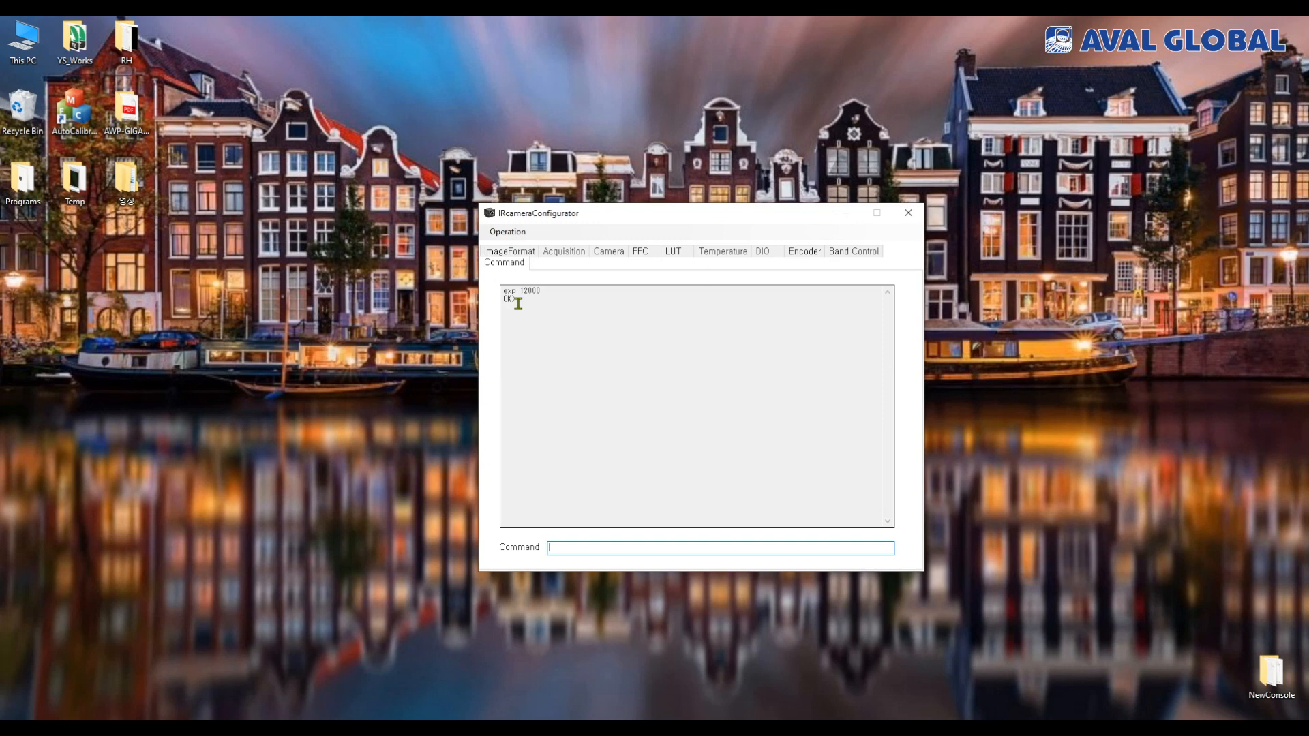
left_click(571, 257)
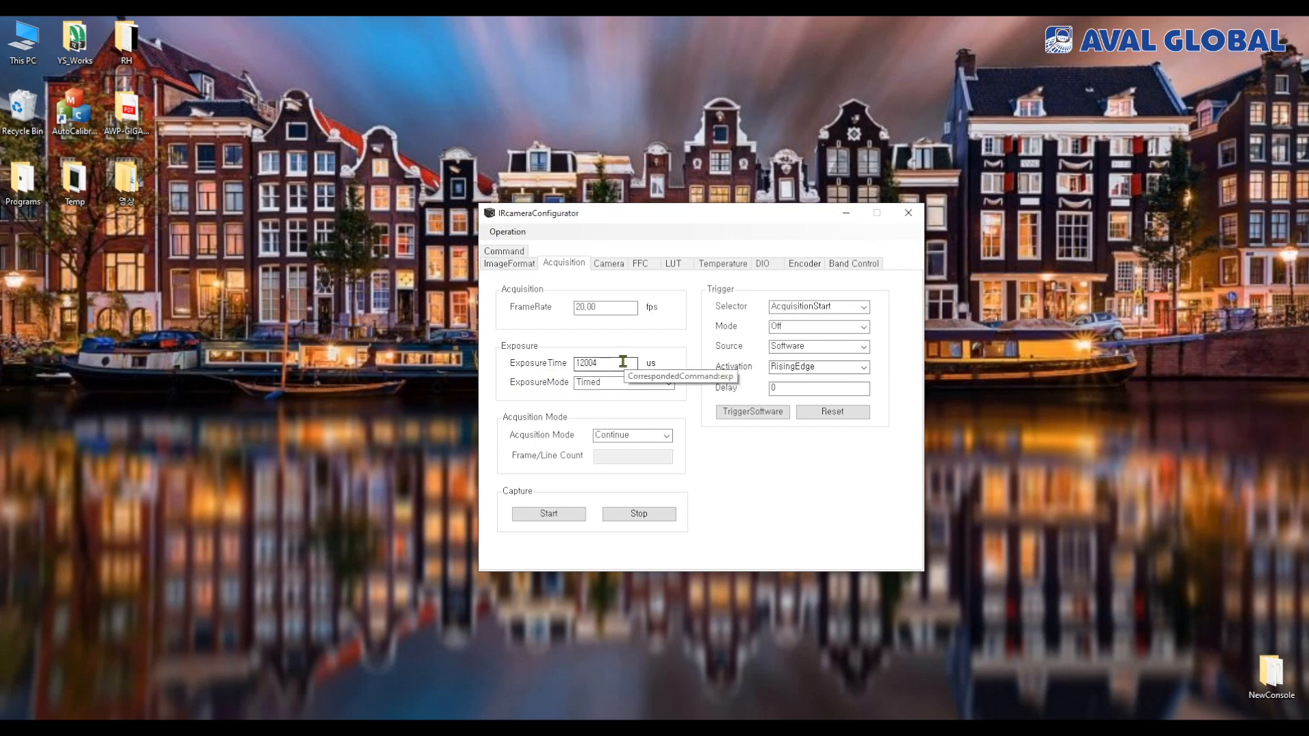
Examine the available pixel formats in the image format settings, keeping Mono12
left_click(521, 266)
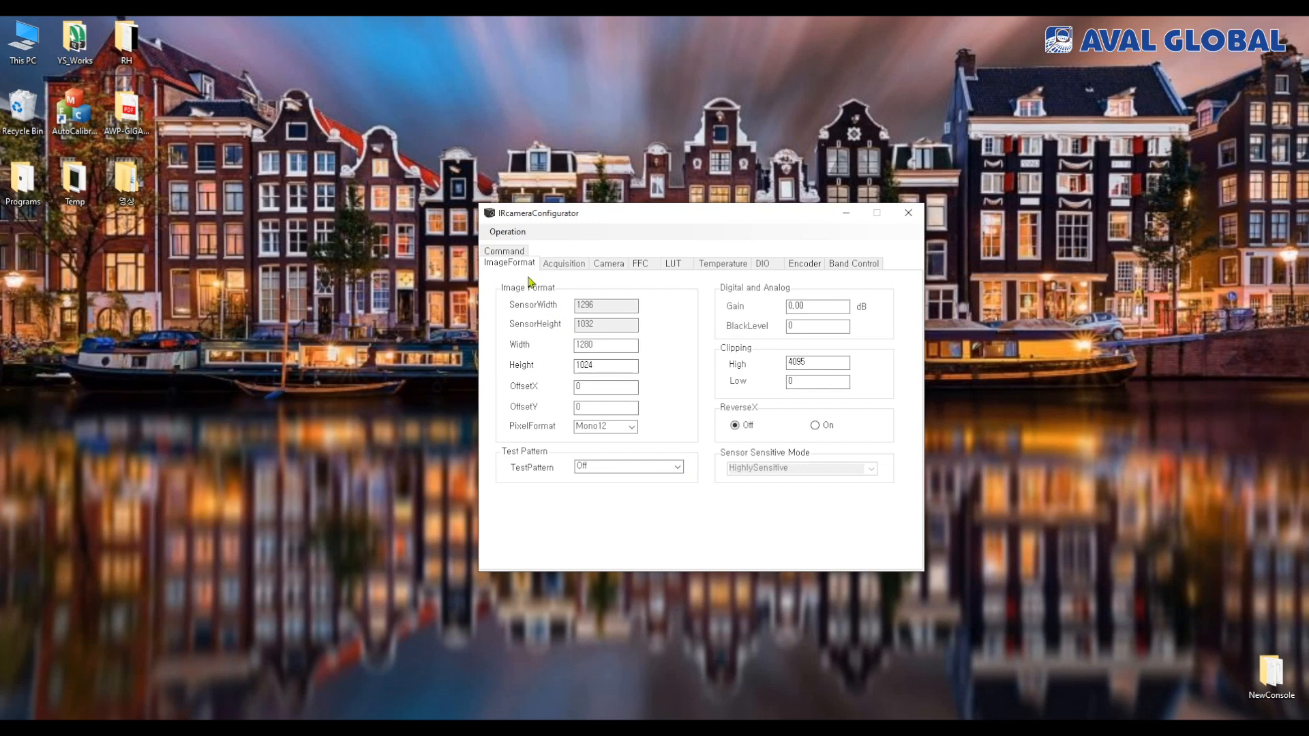
left_click(632, 428)
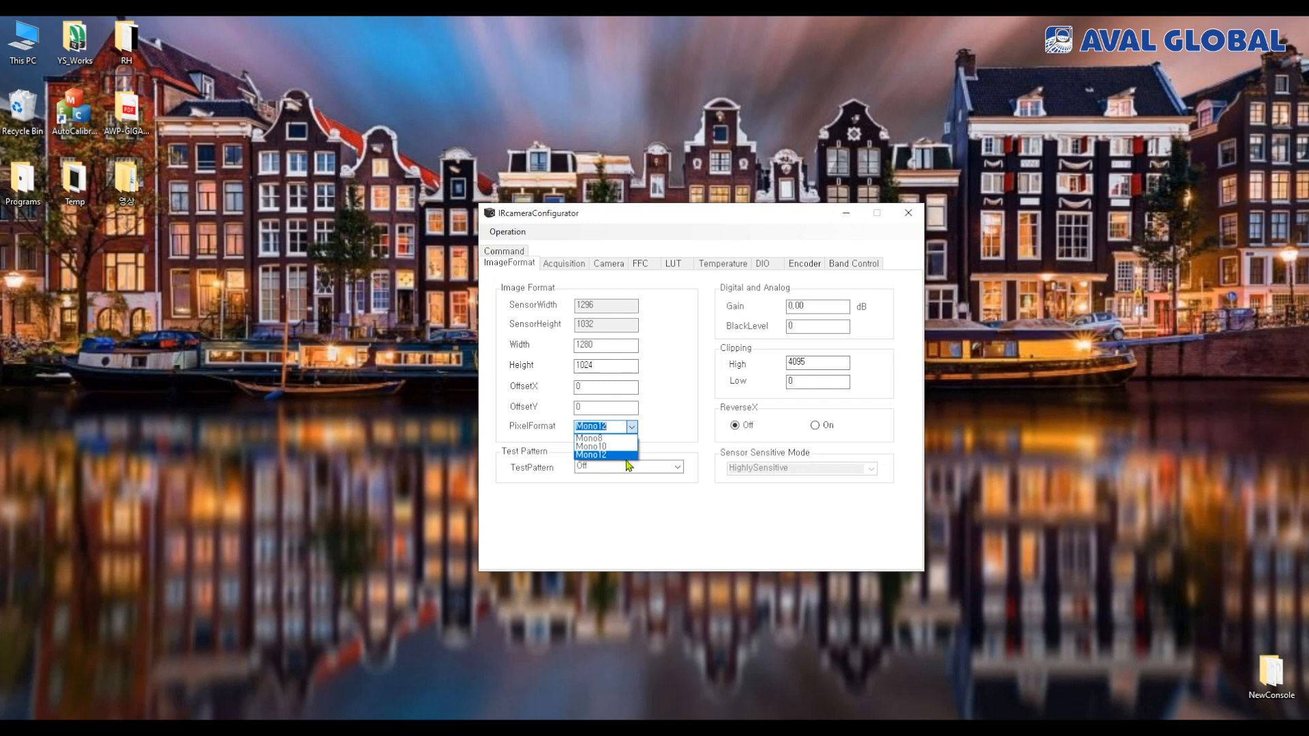
left_click(691, 411)
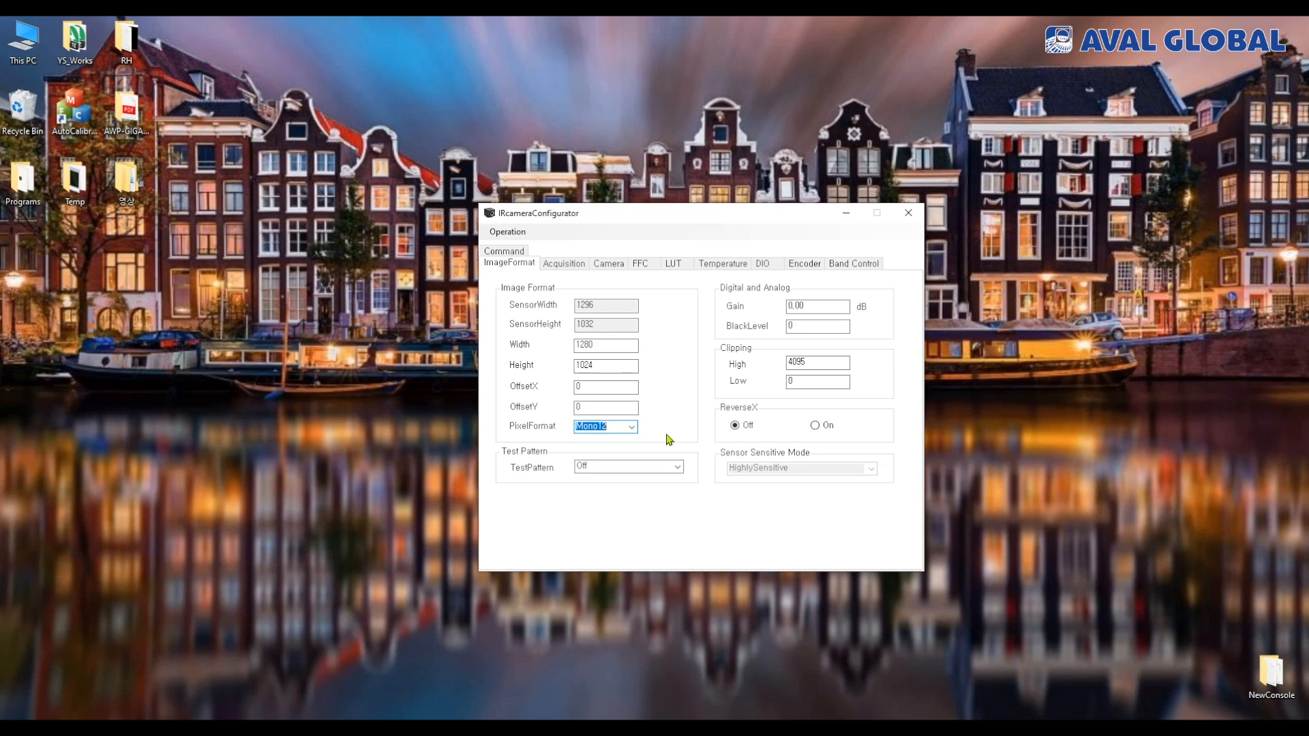
Review the acquisition settings, the camera information and the FFC adjustment instructions
left_click(576, 269)
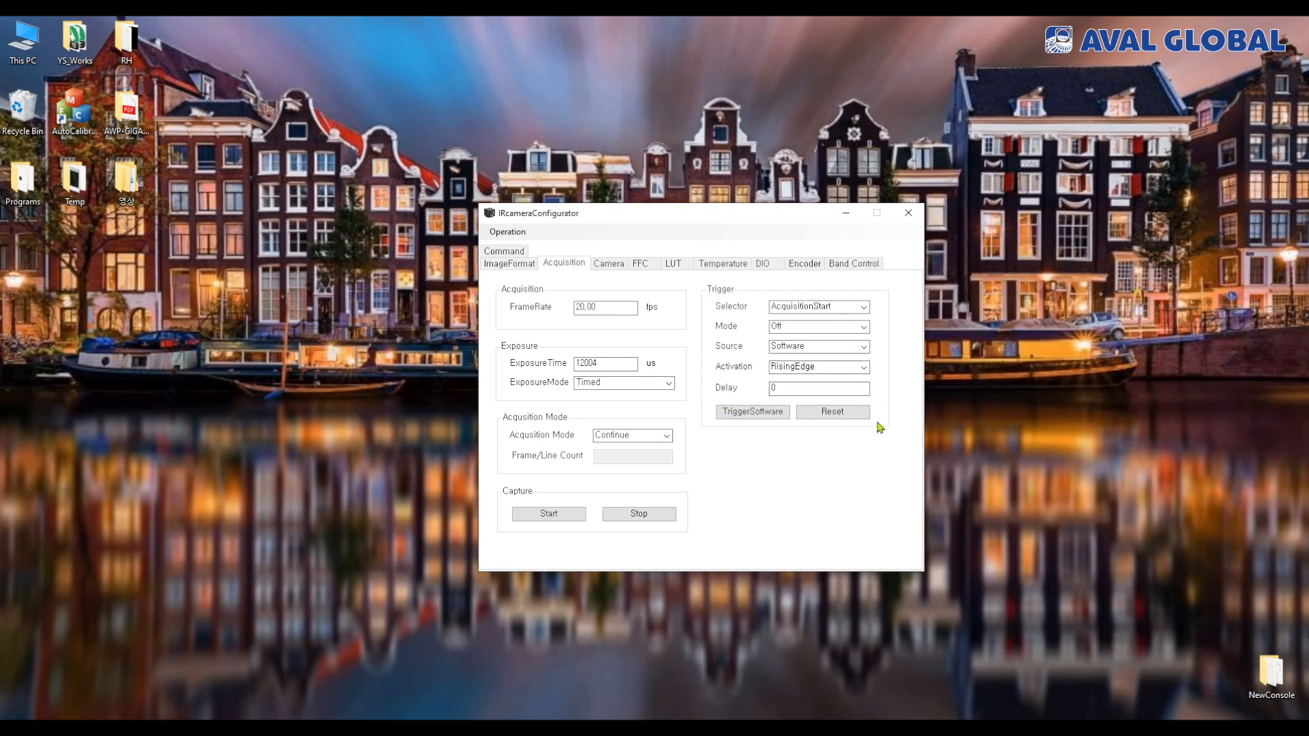
left_click(616, 268)
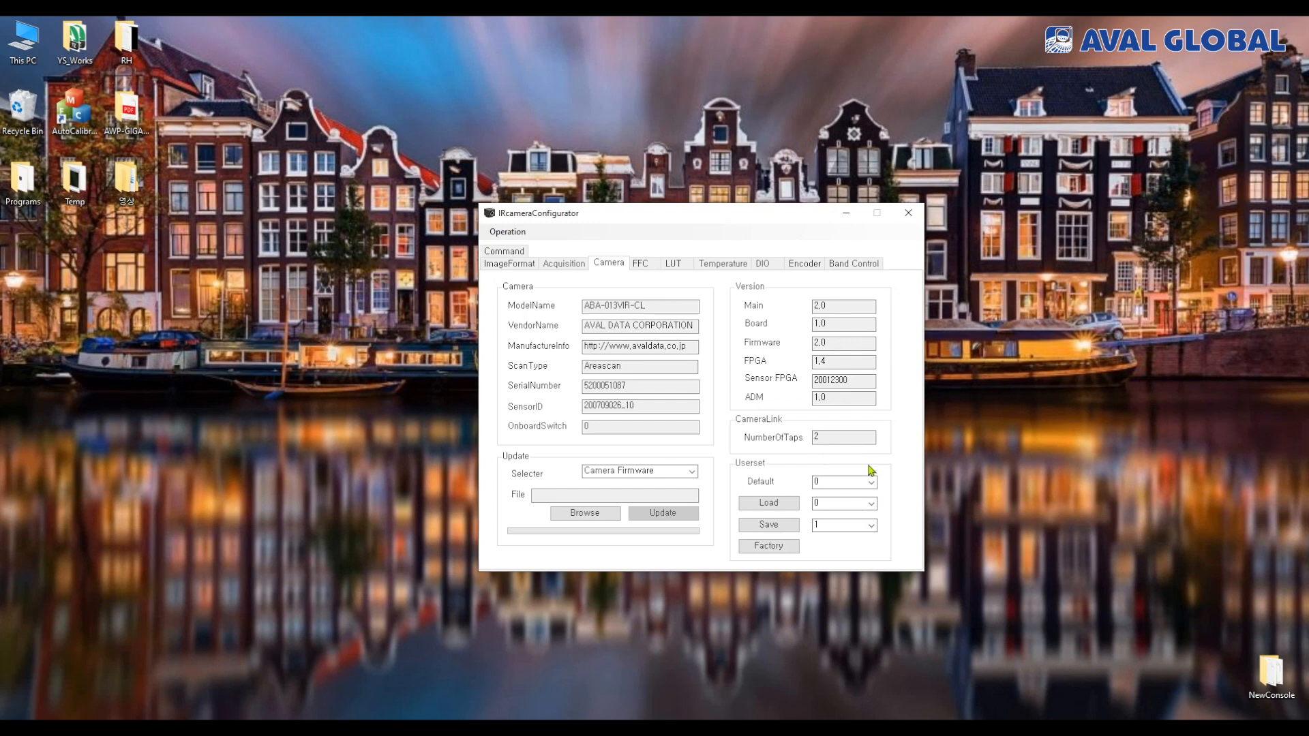
left_click(645, 266)
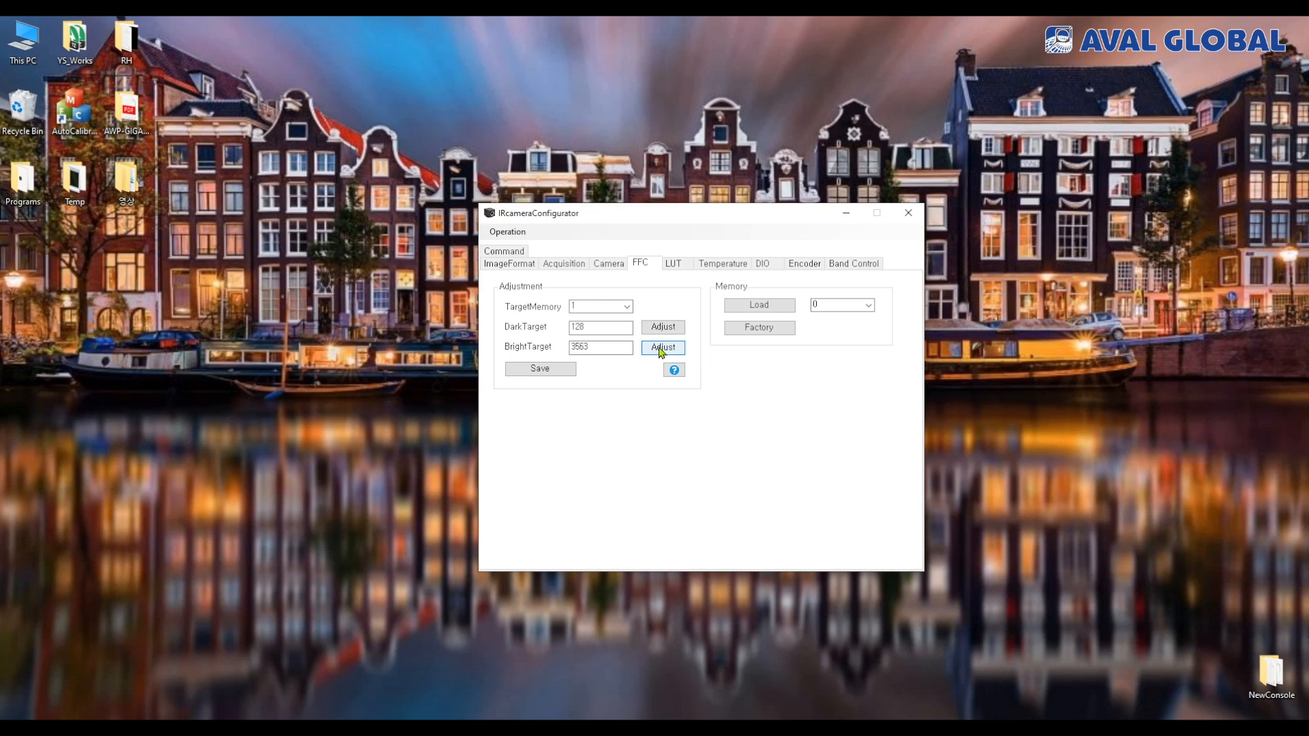
left_click(676, 372)
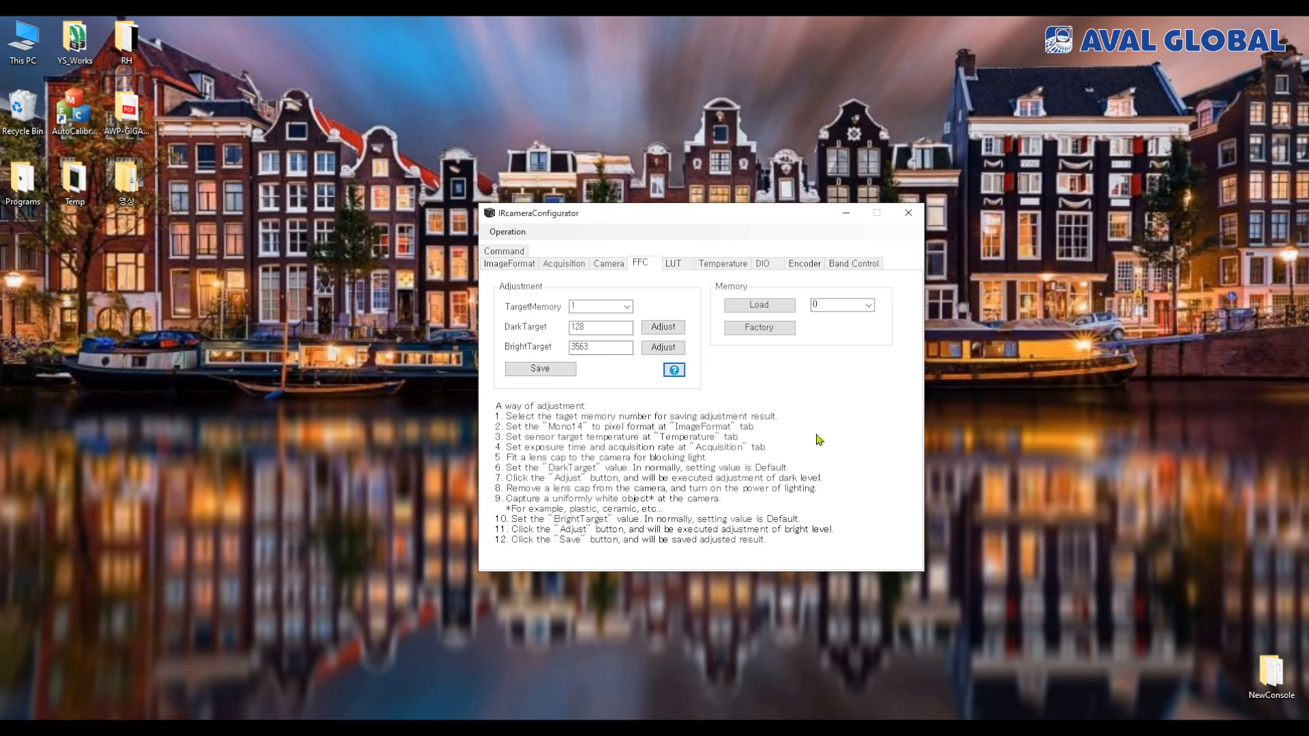
Switch the LUT mode to LUT1, examine the LUT format options, and return the mode to Off
left_click(681, 270)
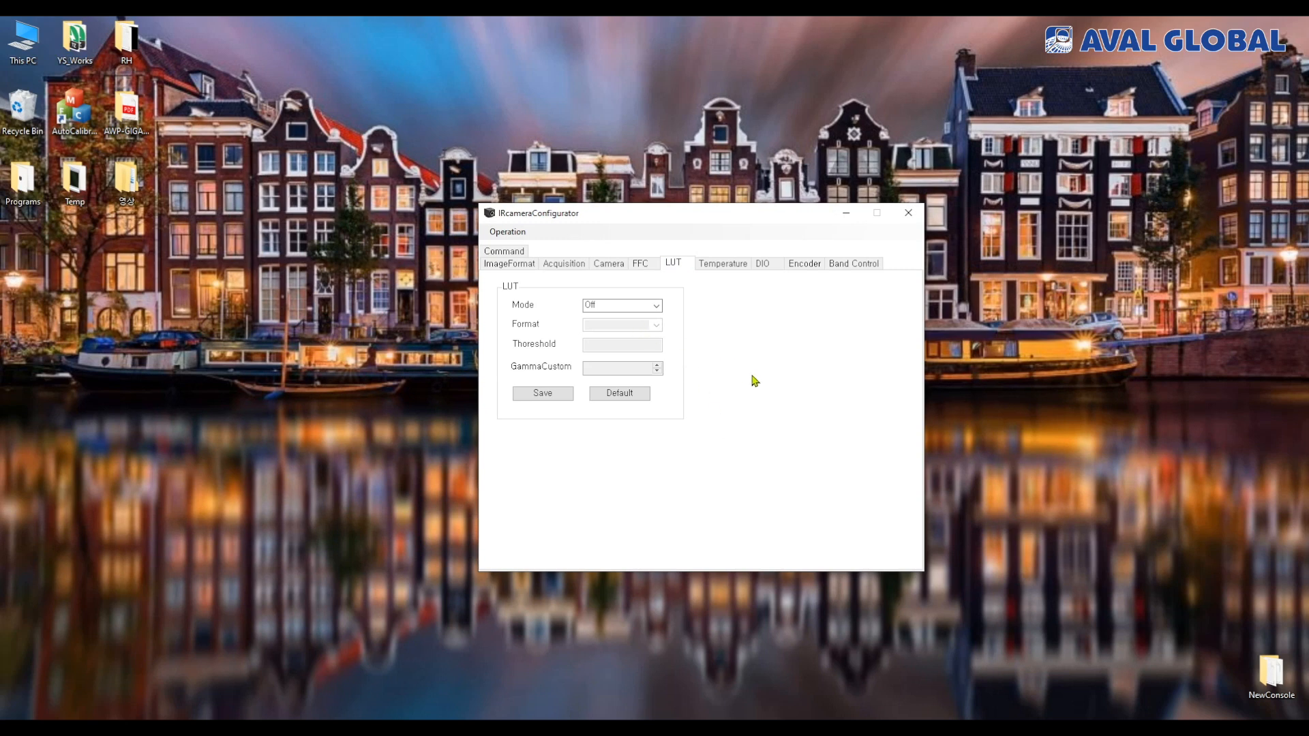
left_click(656, 307)
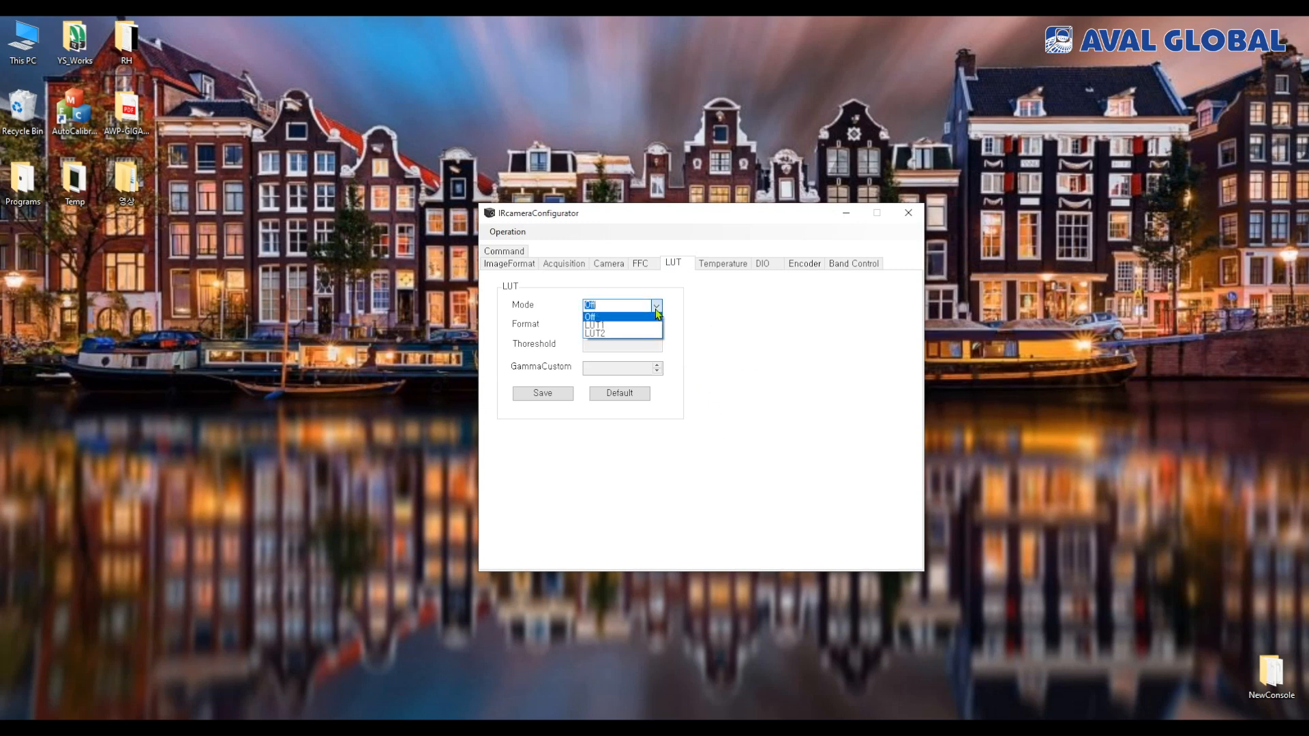
left_click(622, 327)
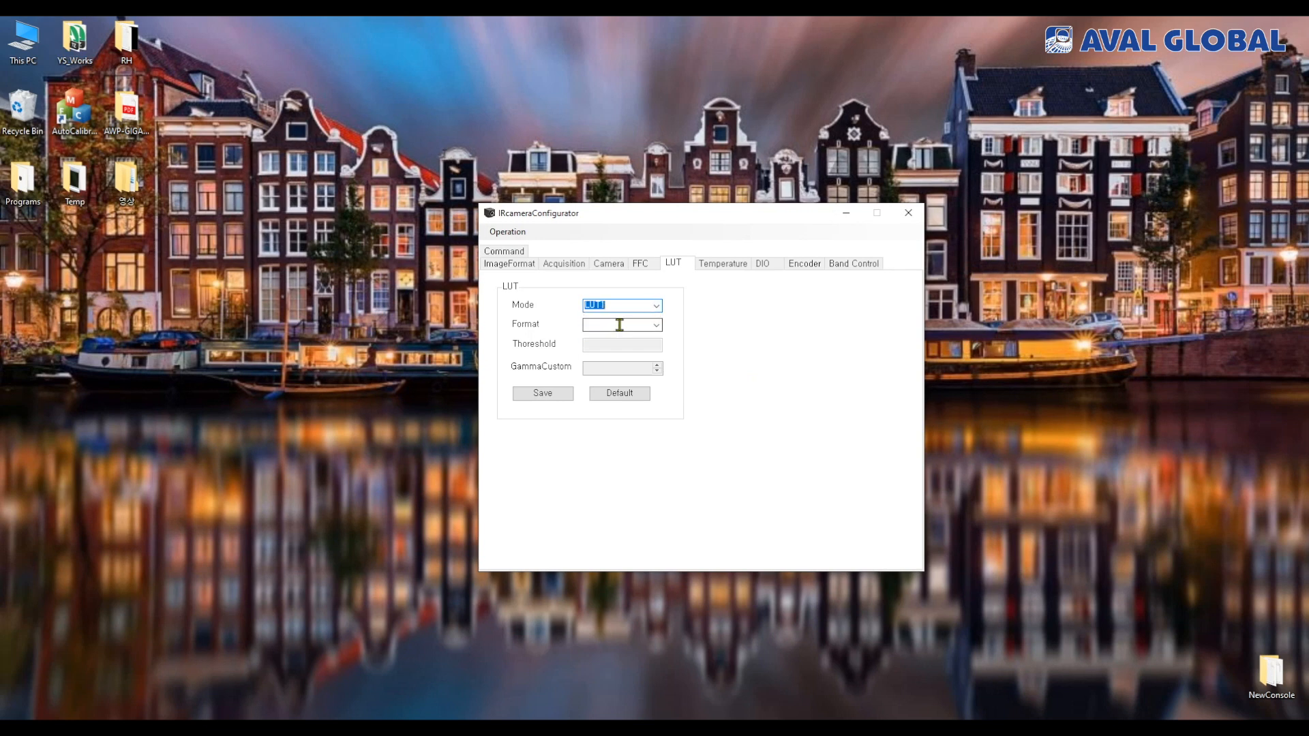
left_click(655, 325)
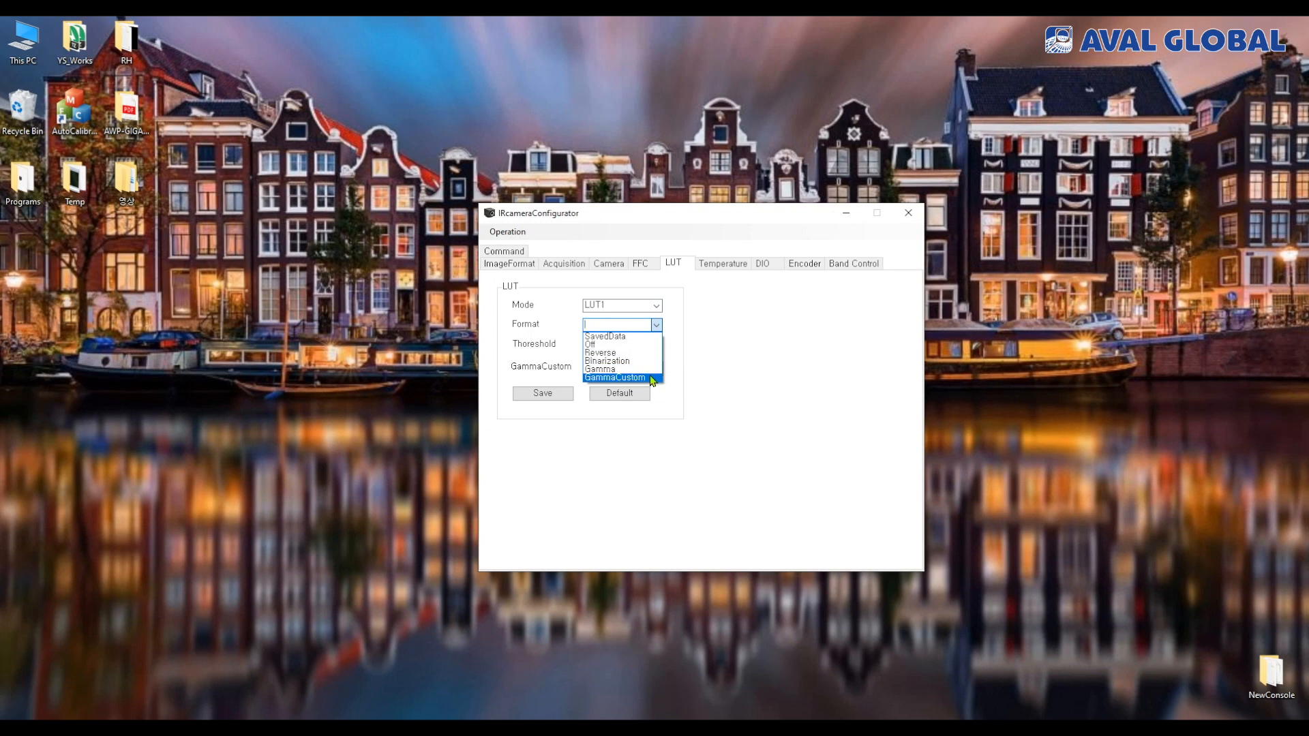
left_click(756, 397)
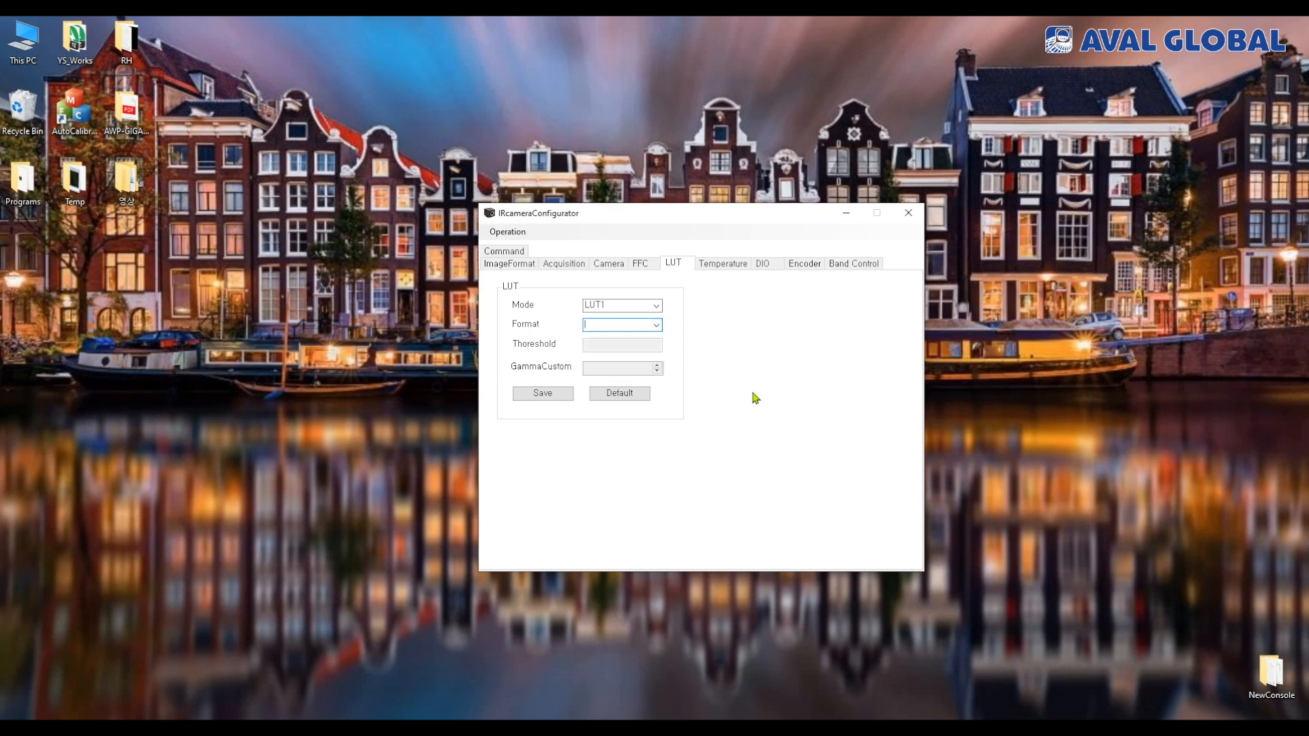
left_click(655, 308)
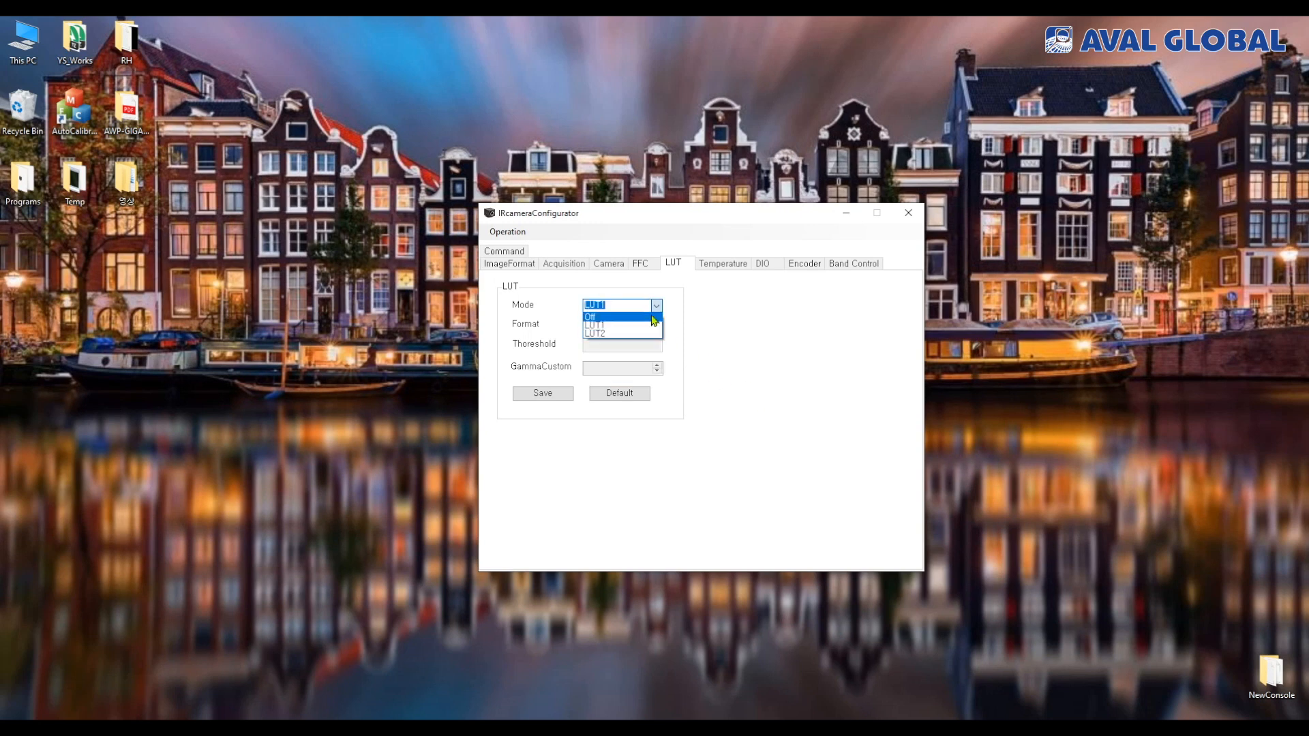
left_click(624, 317)
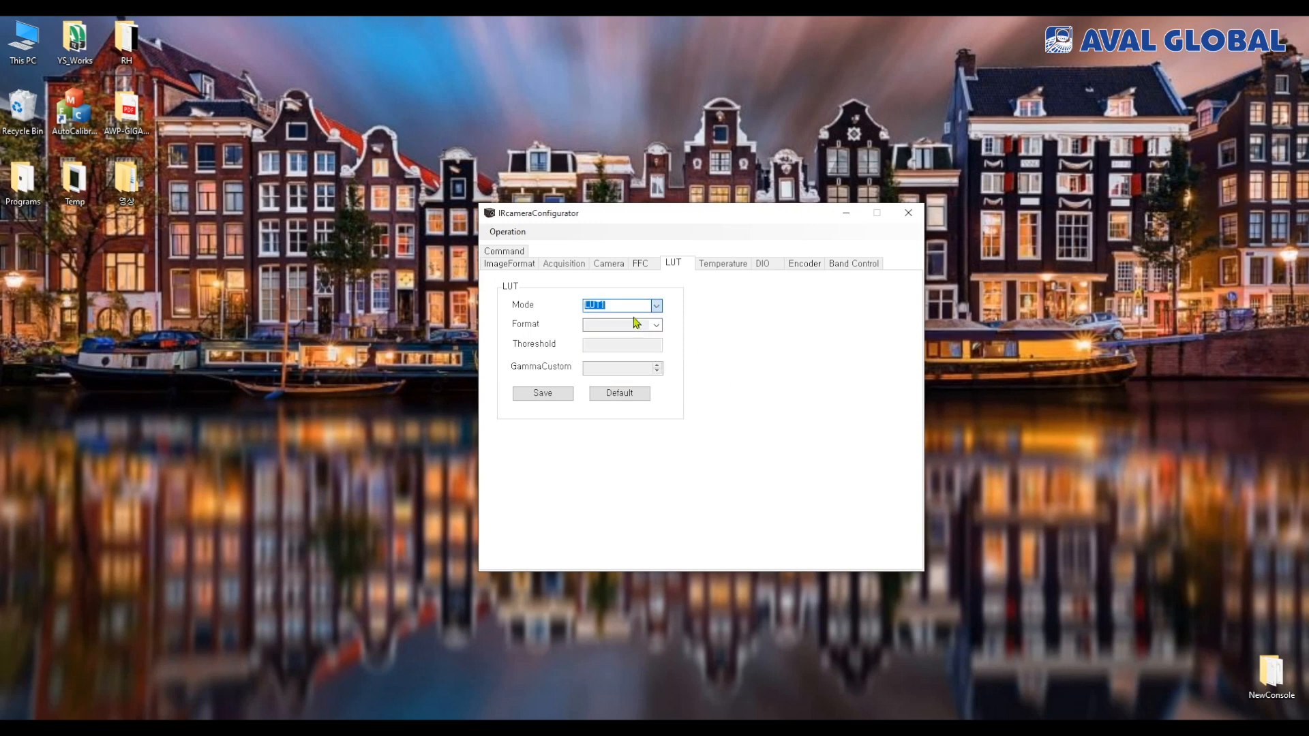
Refresh the camera's sensor, case and FPGA temperature readings
left_click(730, 265)
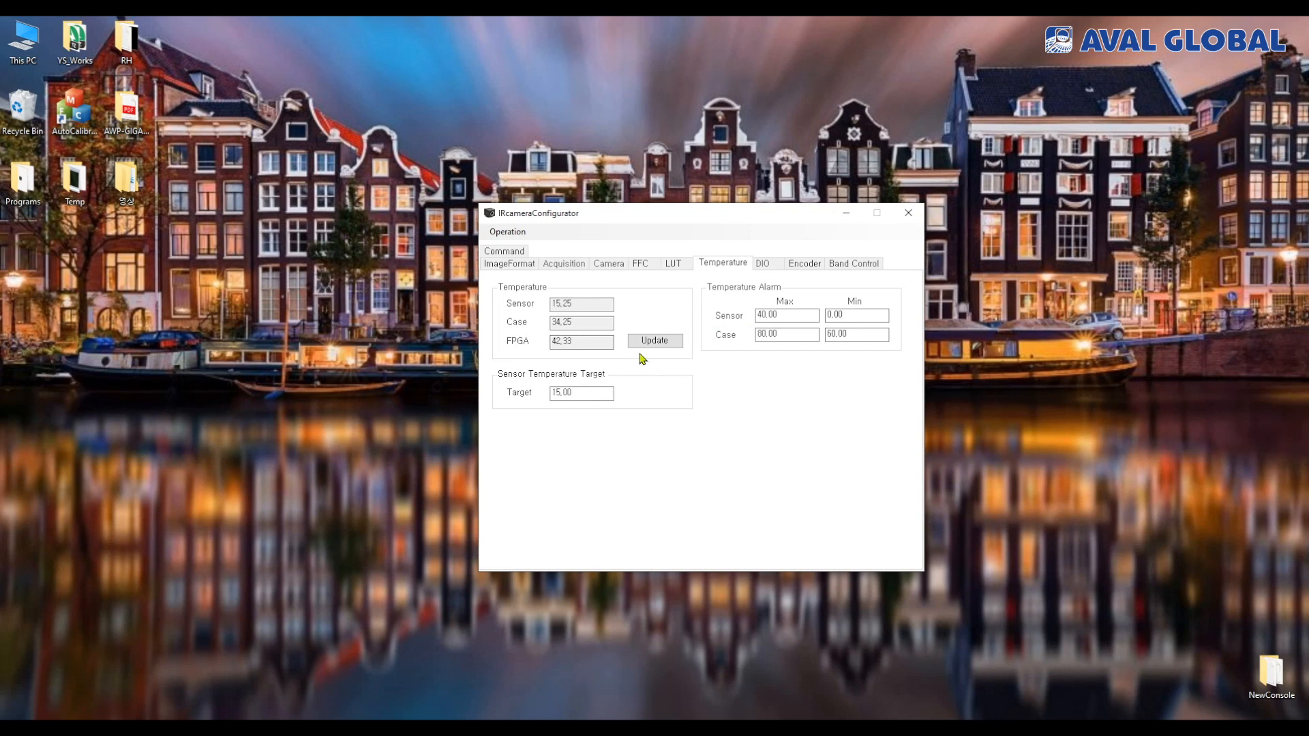
left_click(668, 343)
left_click(671, 344)
Choose Line0 in the DIO line settings and set its source to ExposureActive
left_click(770, 264)
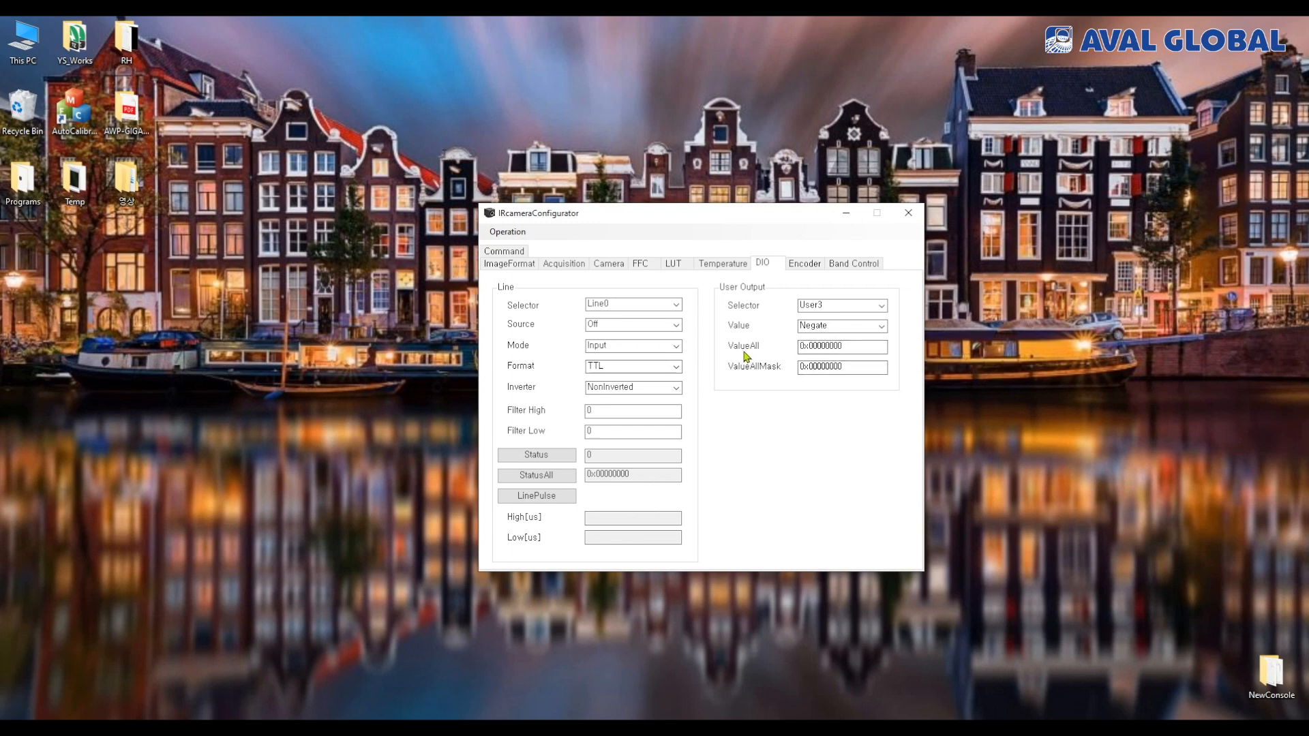
left_click(676, 305)
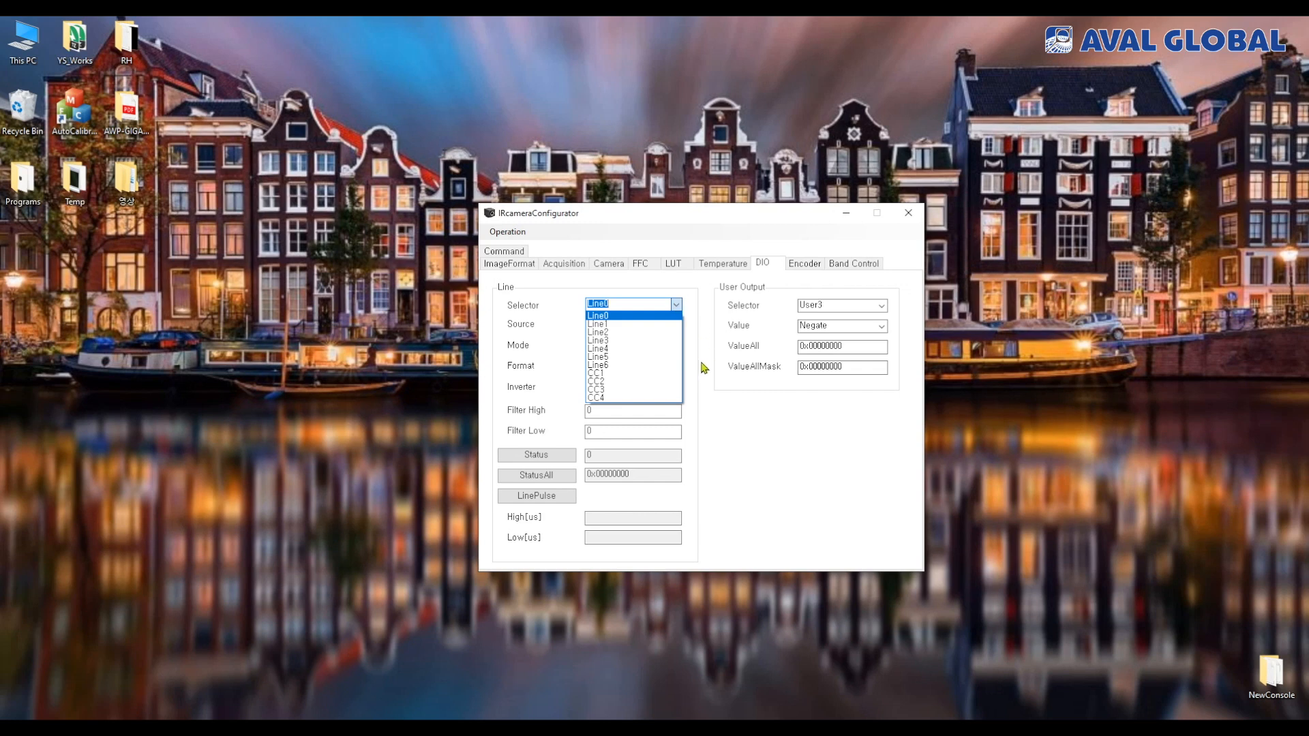
left_click(715, 321)
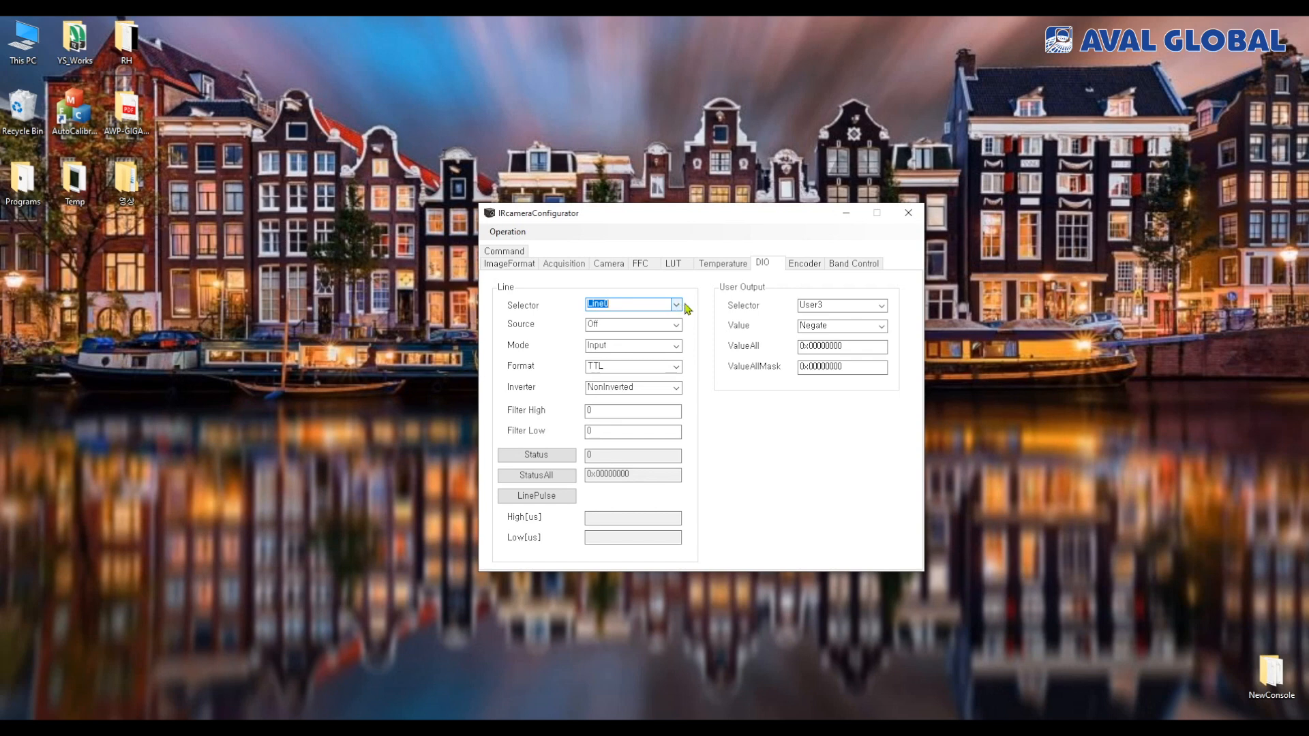
left_click(677, 306)
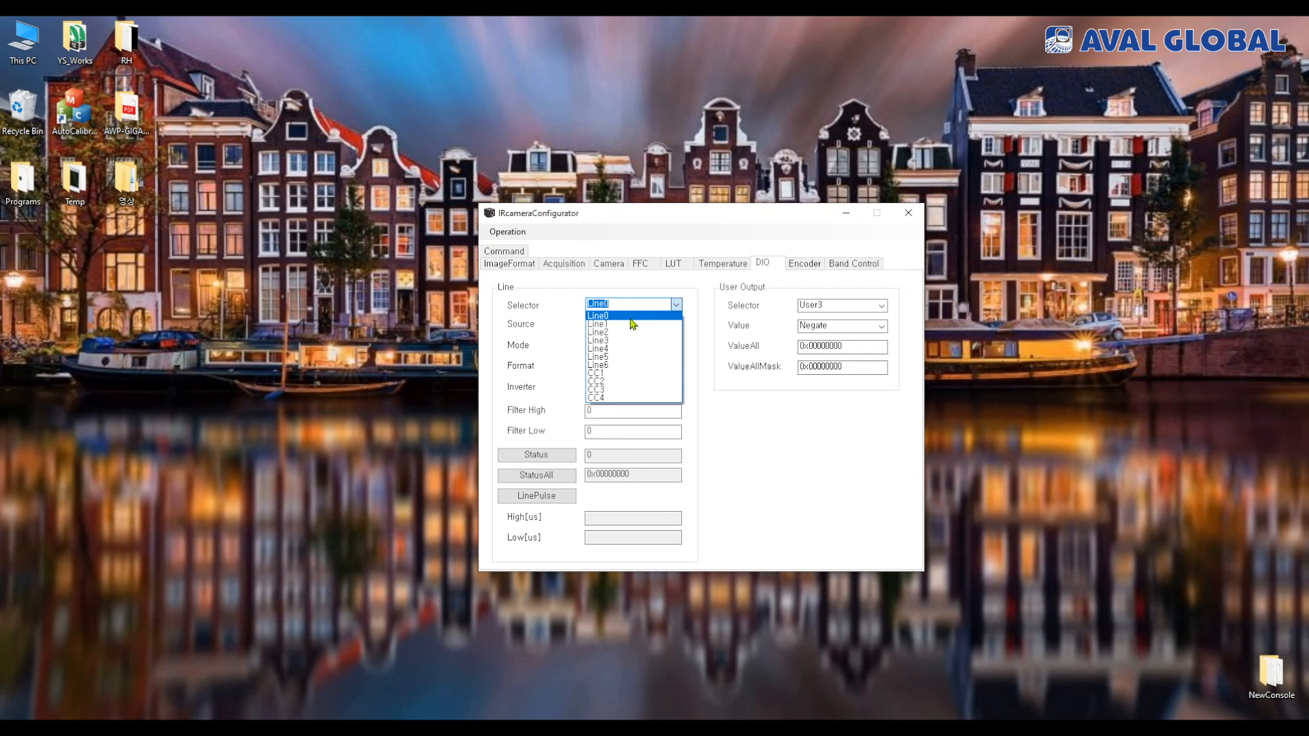
left_click(631, 318)
left_click(677, 325)
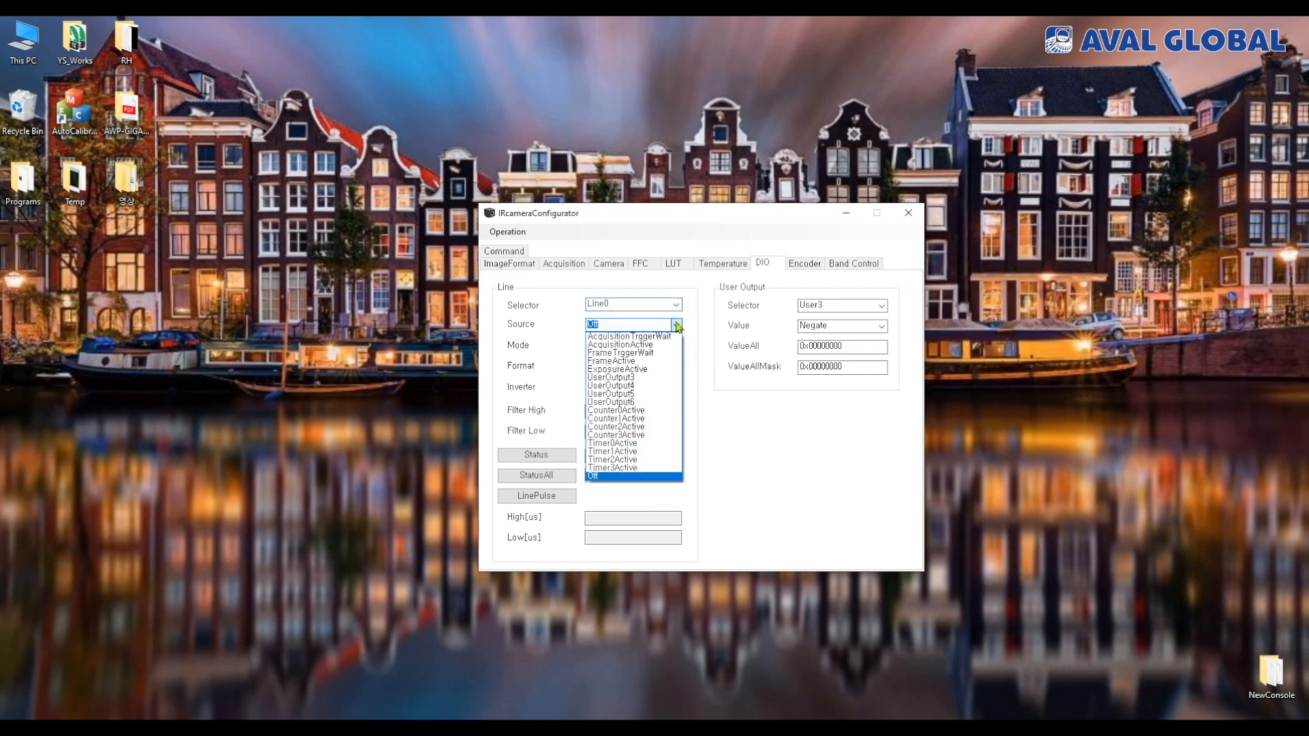
left_click(655, 370)
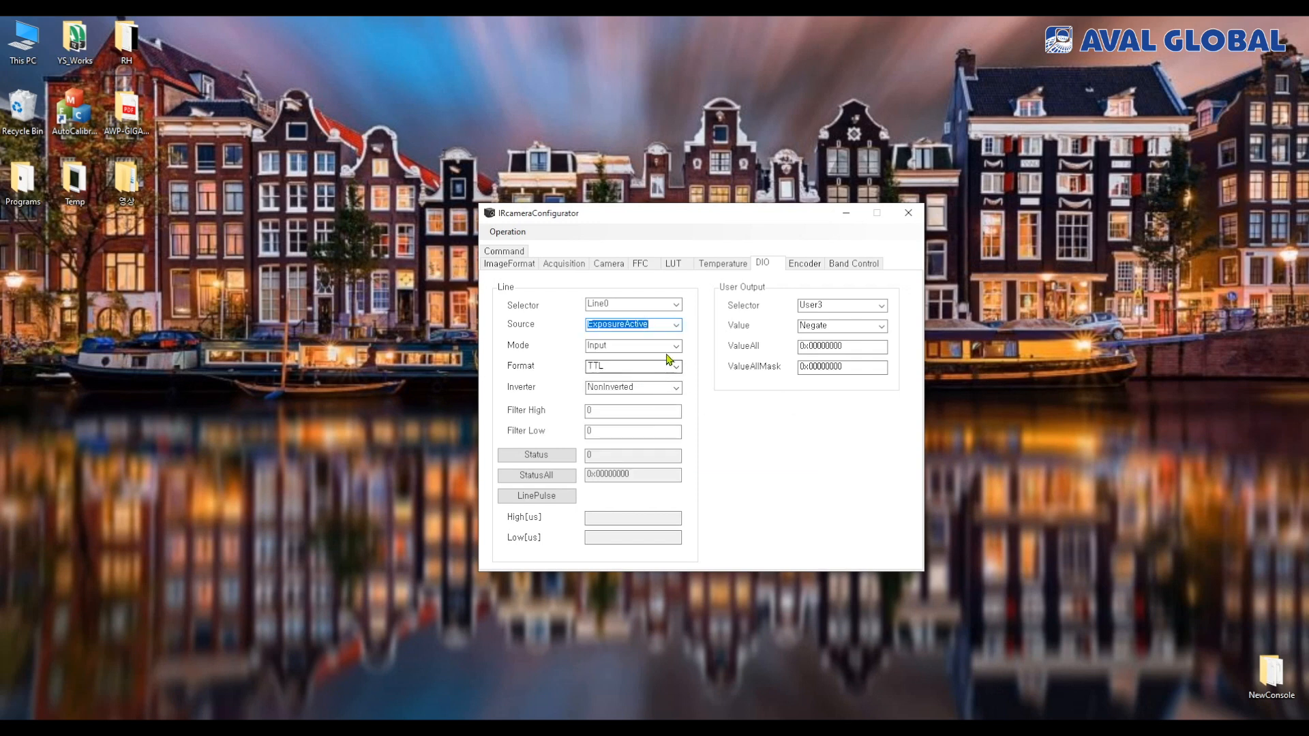
Examine the Mode, Format and Inverter options of Line0, leaving its inverter at NonInverted
left_click(672, 347)
left_click(673, 347)
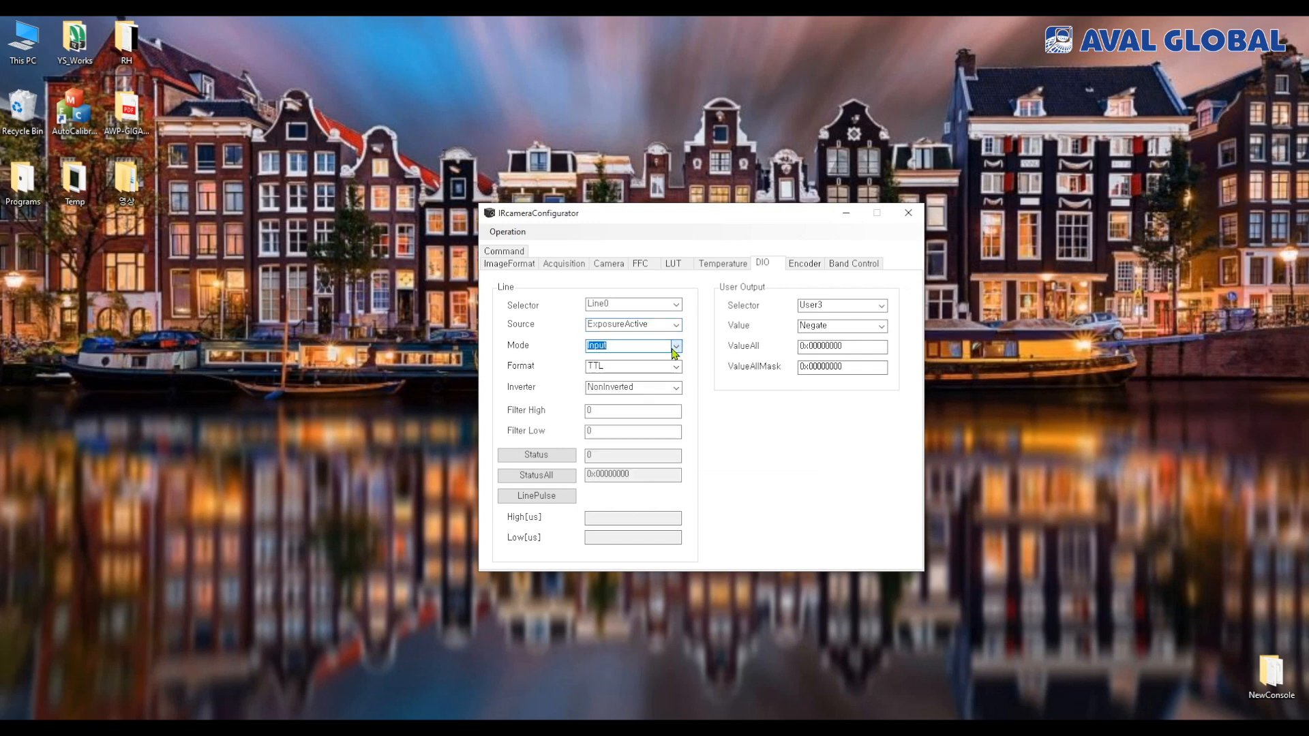
left_click(675, 366)
left_click(677, 366)
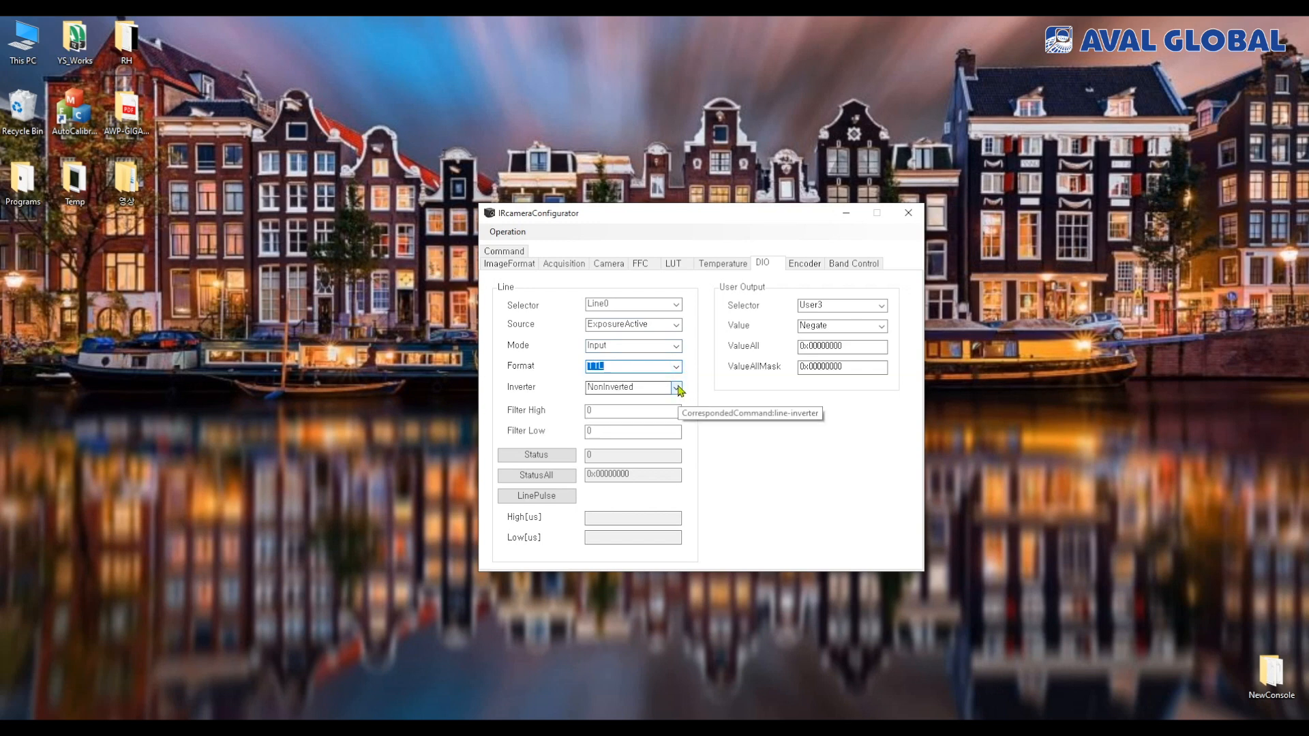
left_click(677, 387)
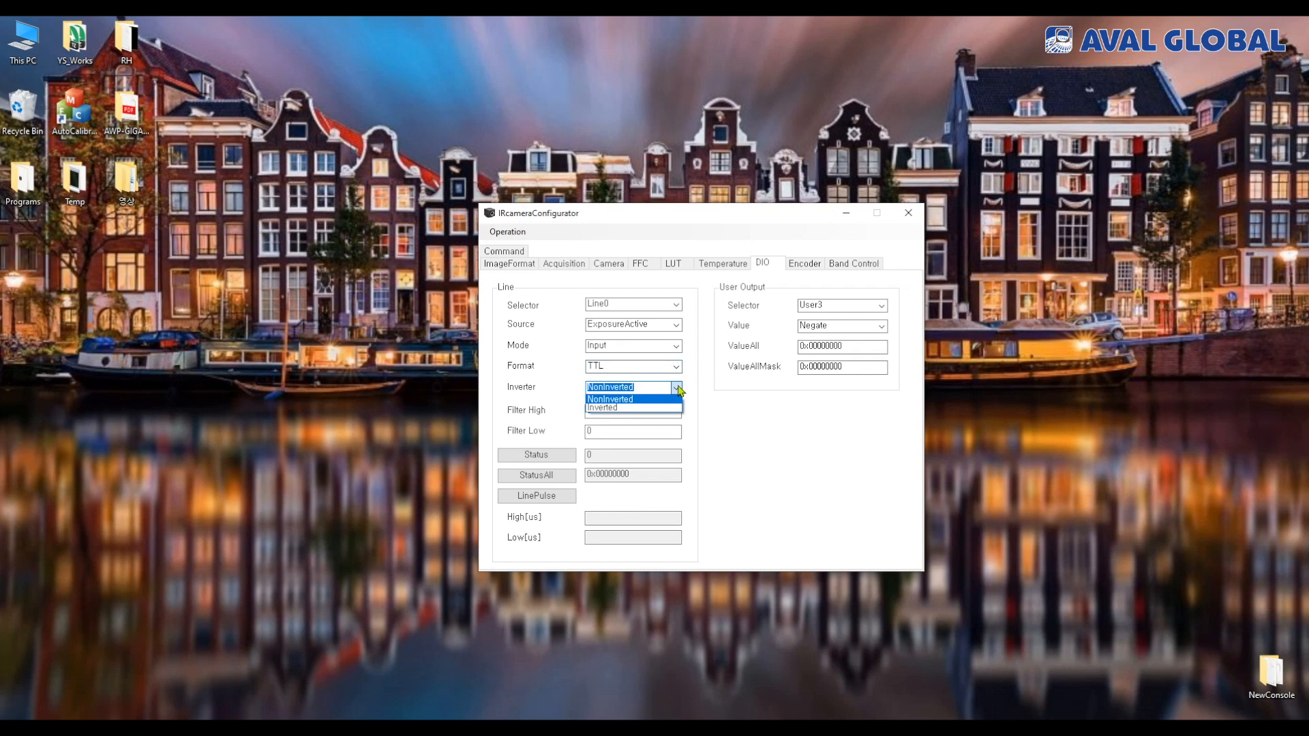
left_click(699, 389)
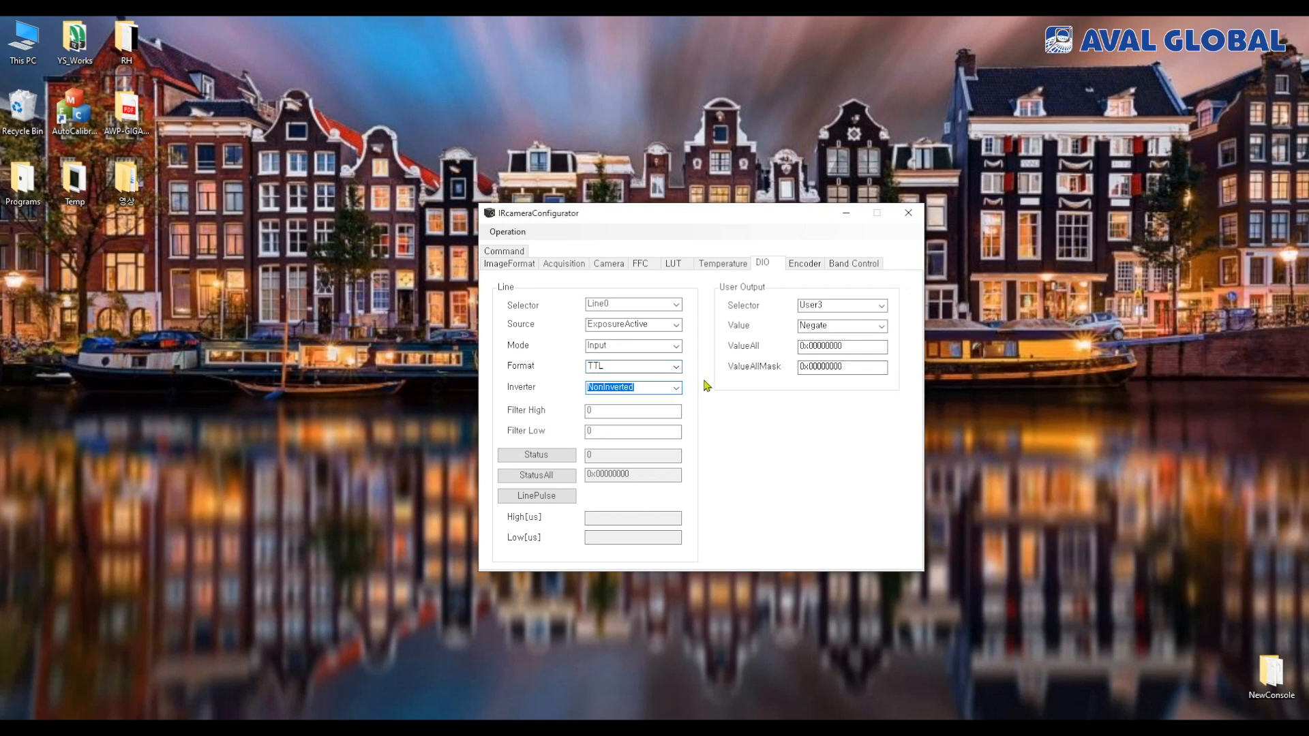
left_click(677, 388)
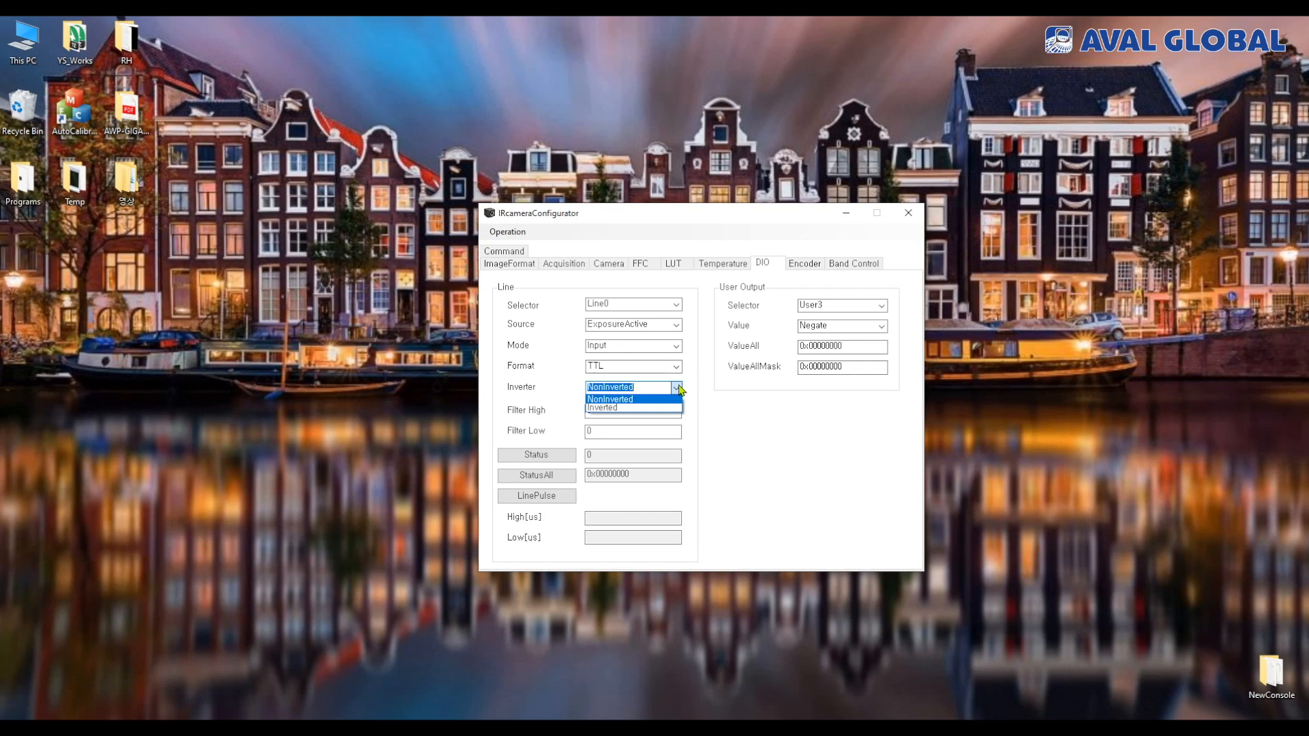
left_click(719, 423)
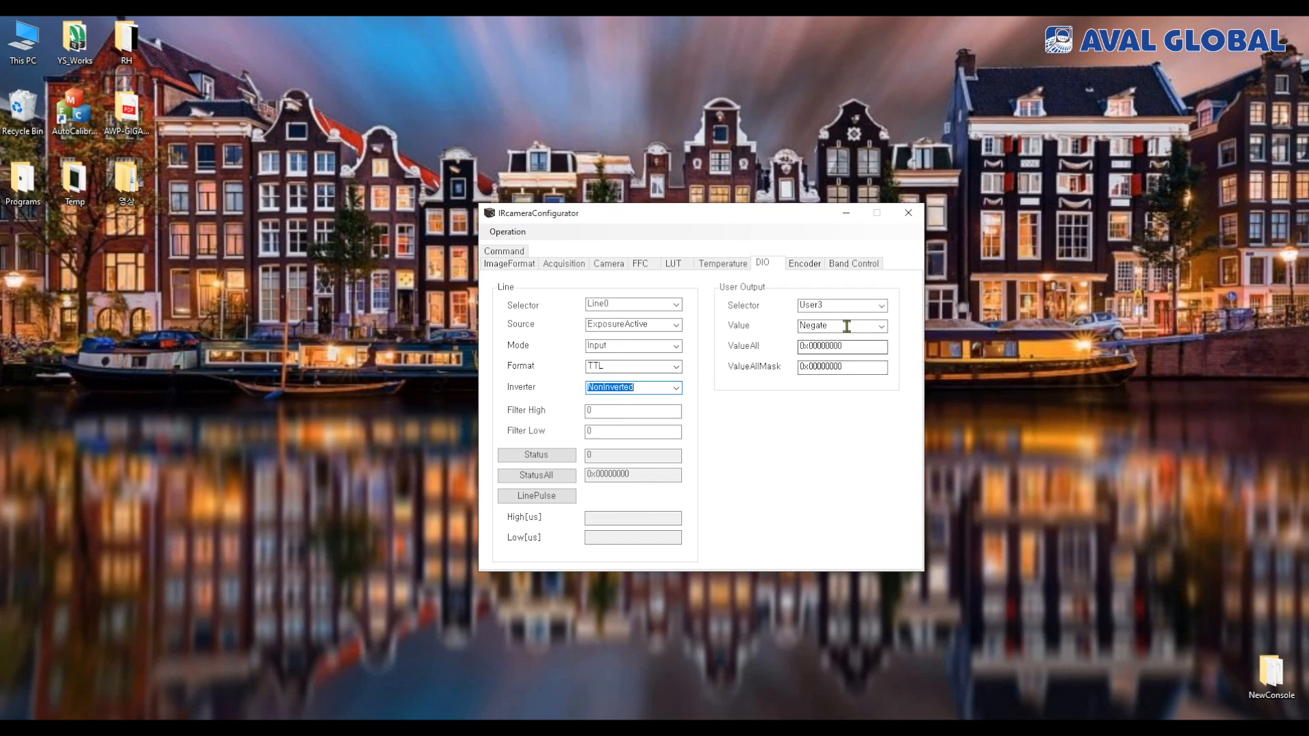
Examine the DIO user output's selector and value options, plus its ValueAll and ValueAllMask fields
left_click(881, 307)
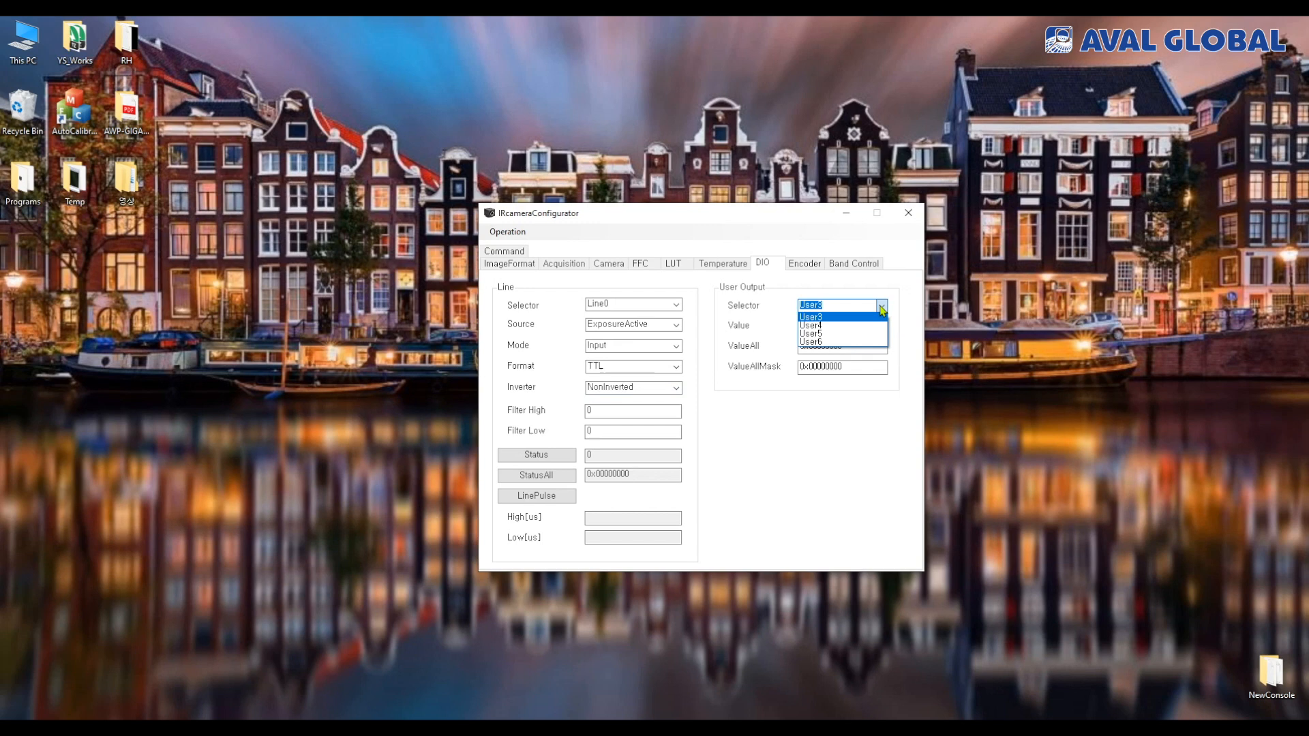
left_click(882, 309)
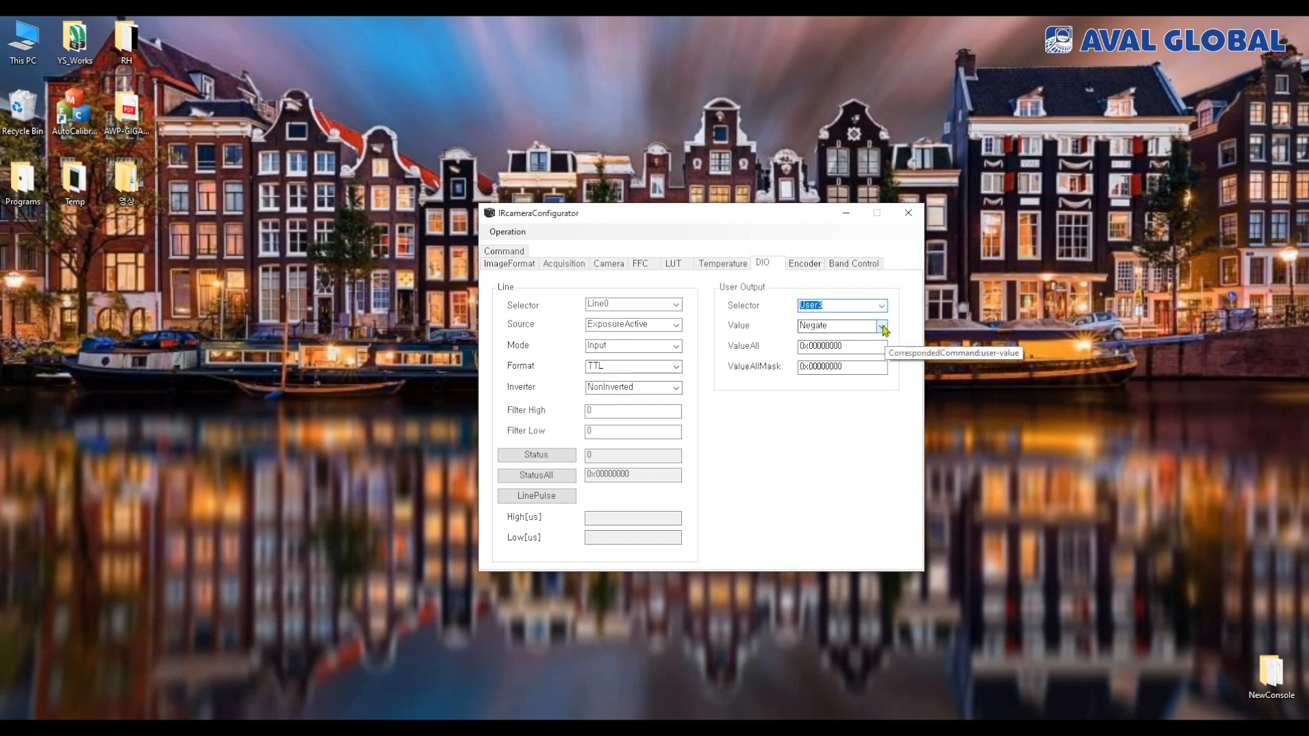
left_click(882, 327)
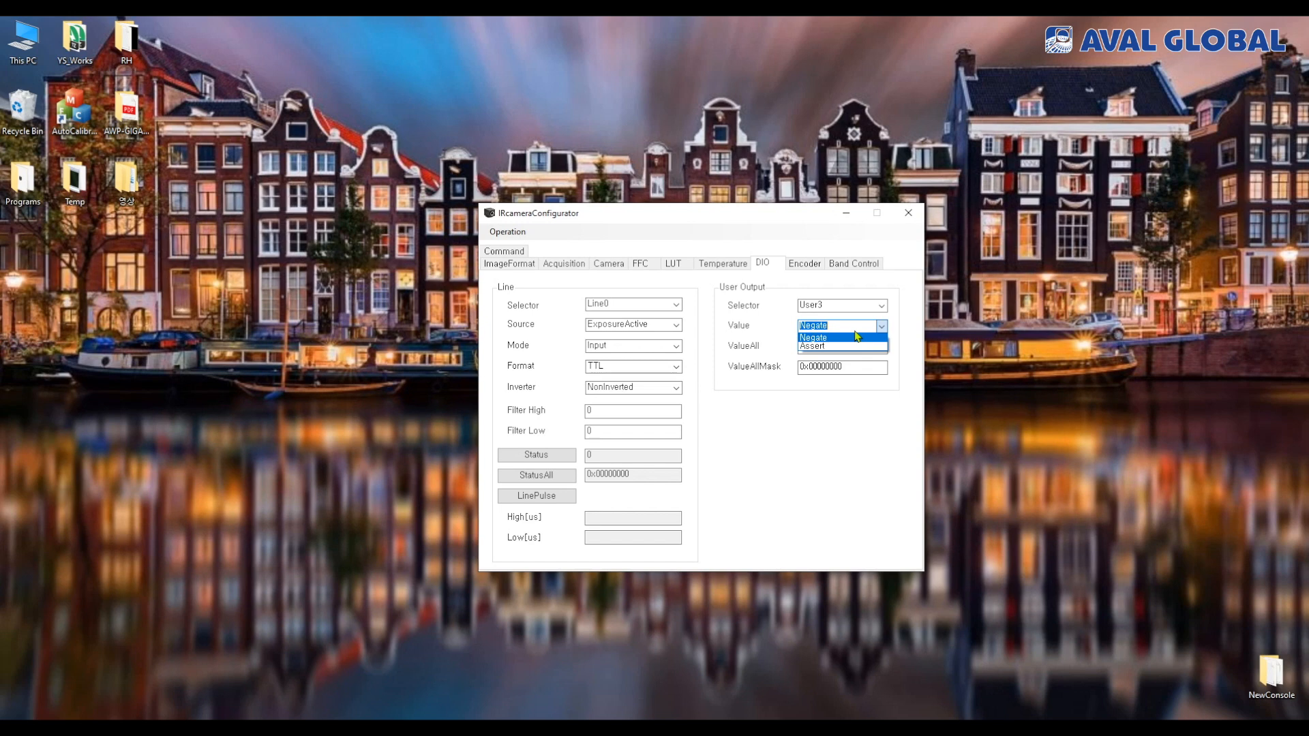
left_click(754, 352)
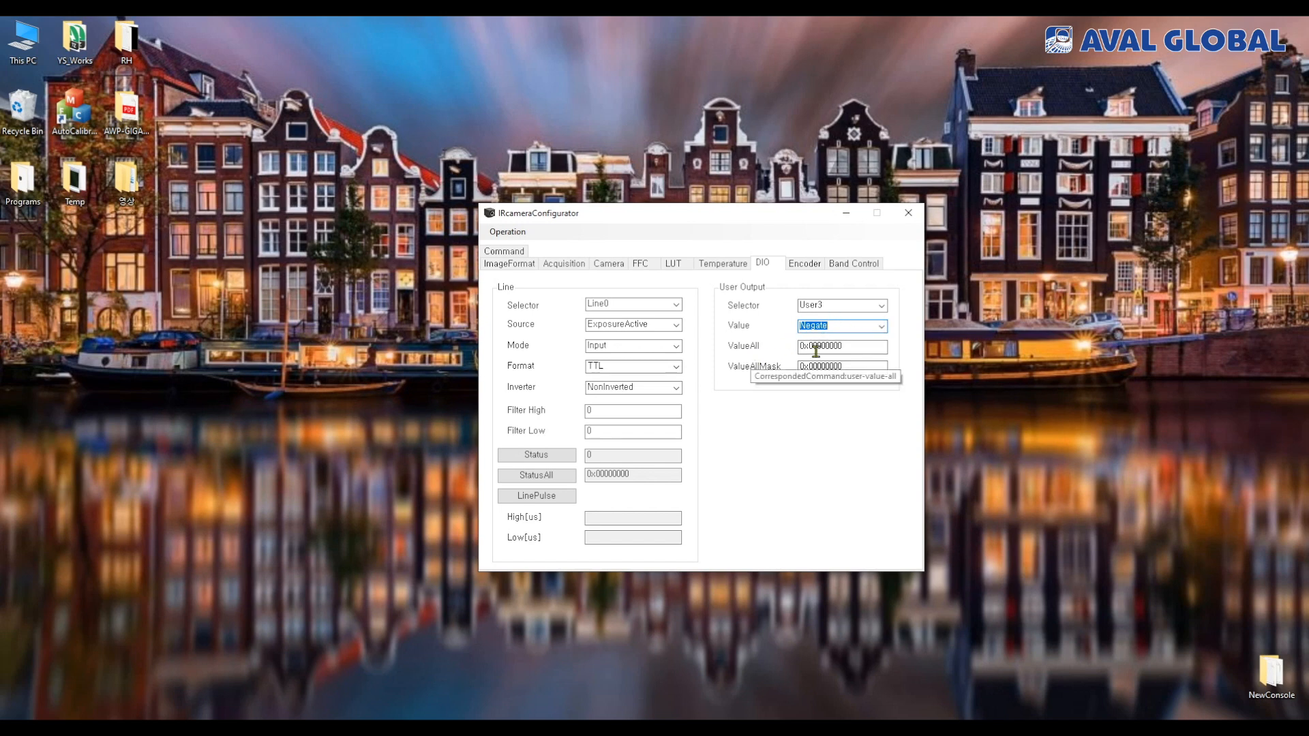
left_click(865, 346)
left_click(868, 368)
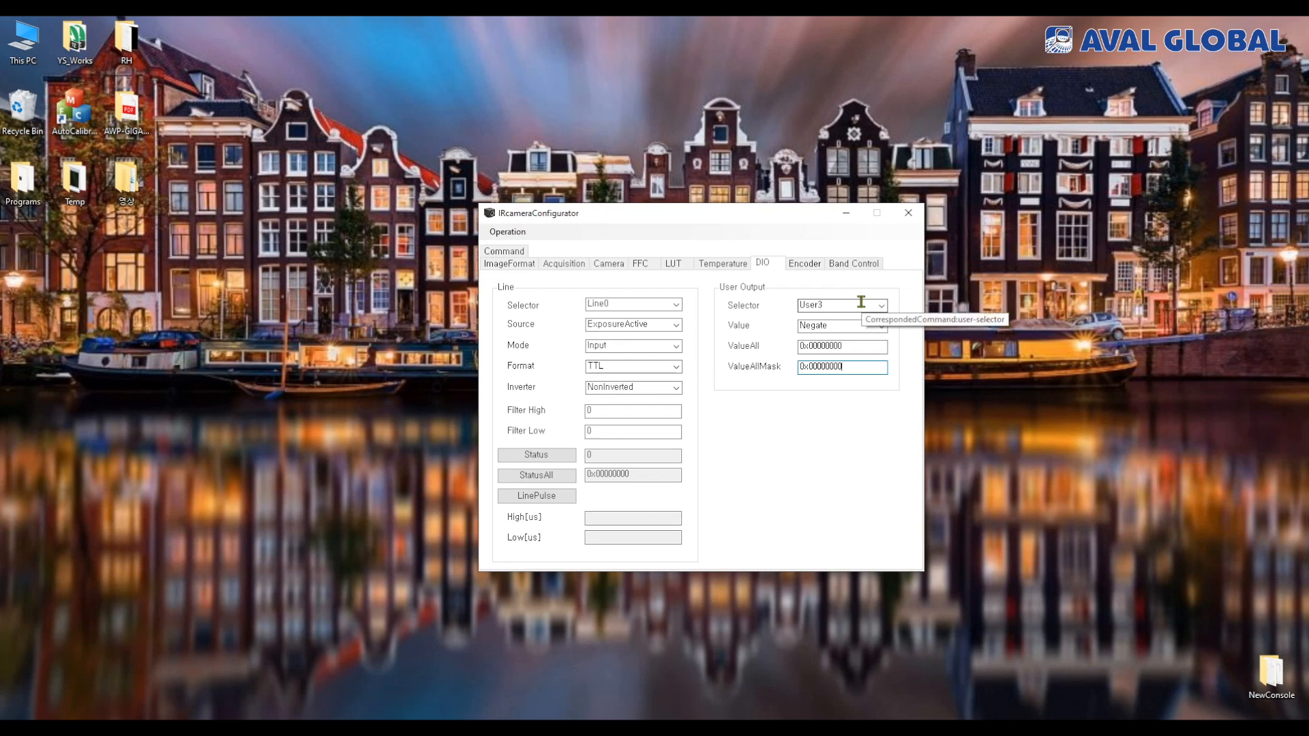
Examine the encoder's SourceA, SourceB and Mode options, leaving both sources Off and the mode at FourPhase
left_click(805, 263)
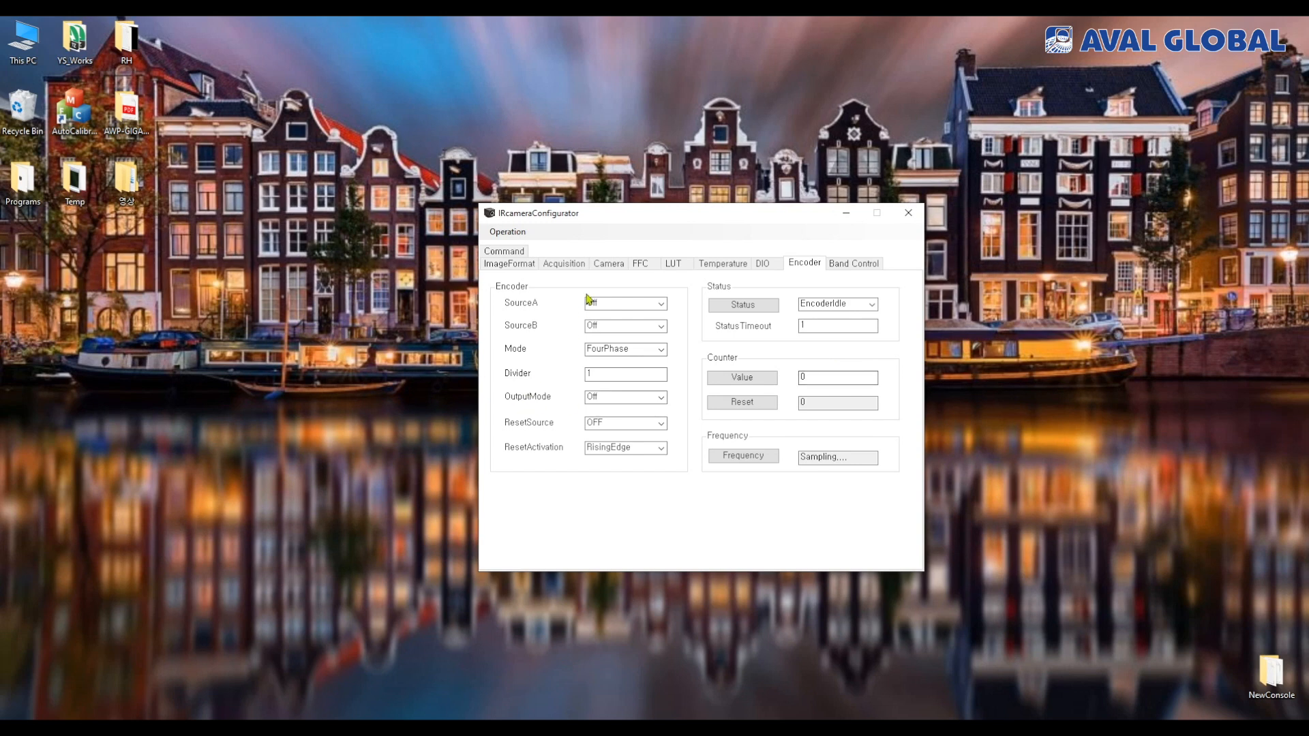
left_click(658, 306)
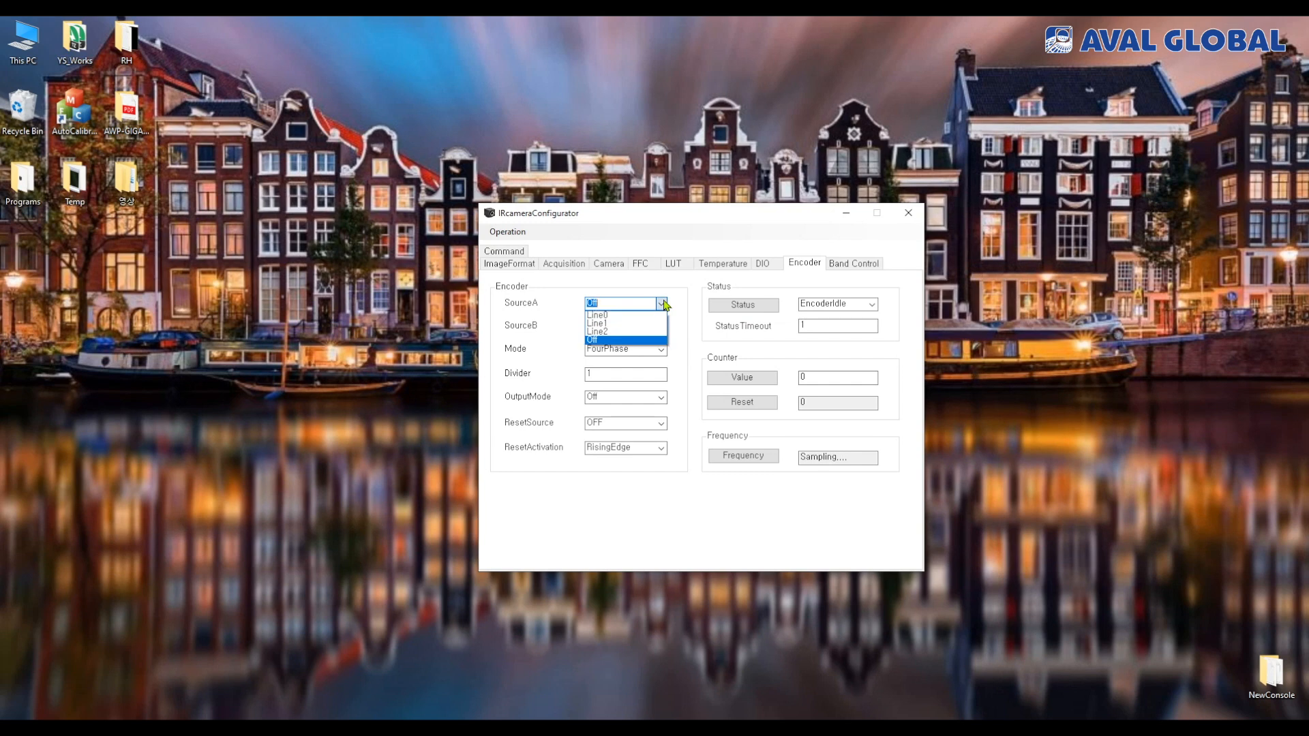
left_click(664, 305)
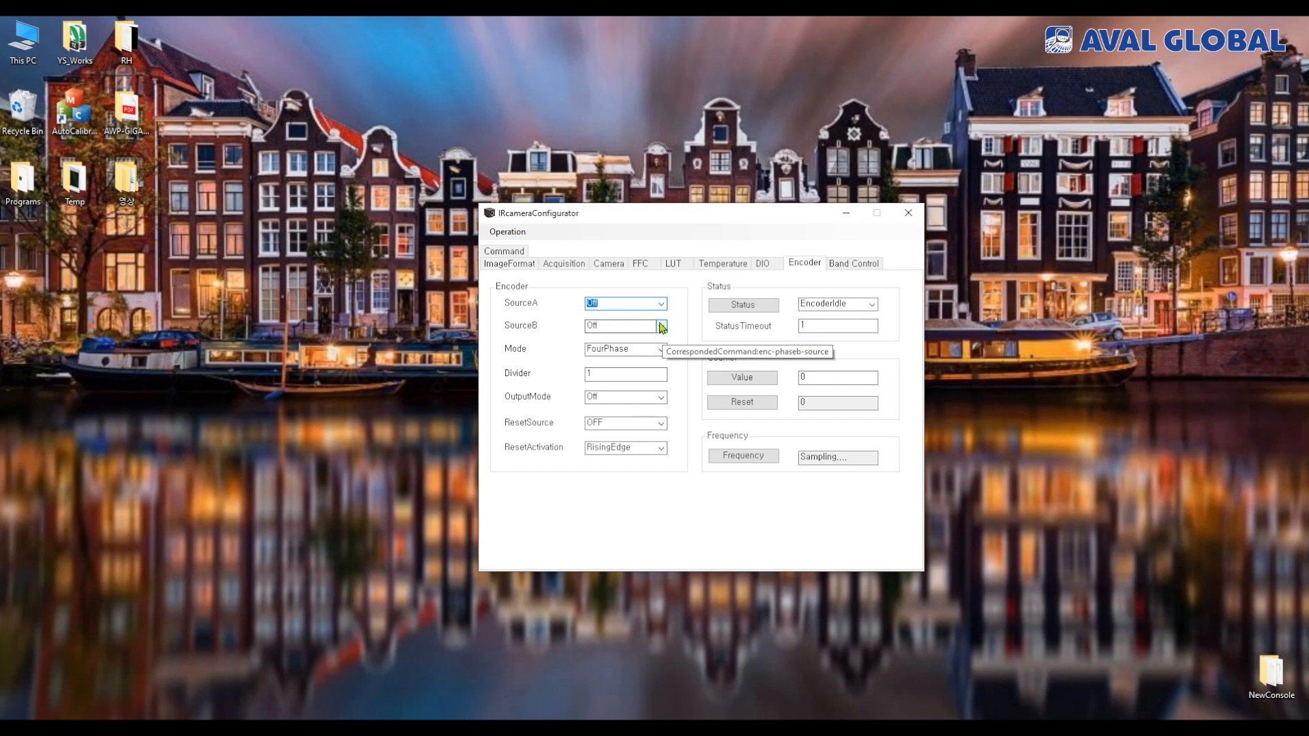
left_click(662, 328)
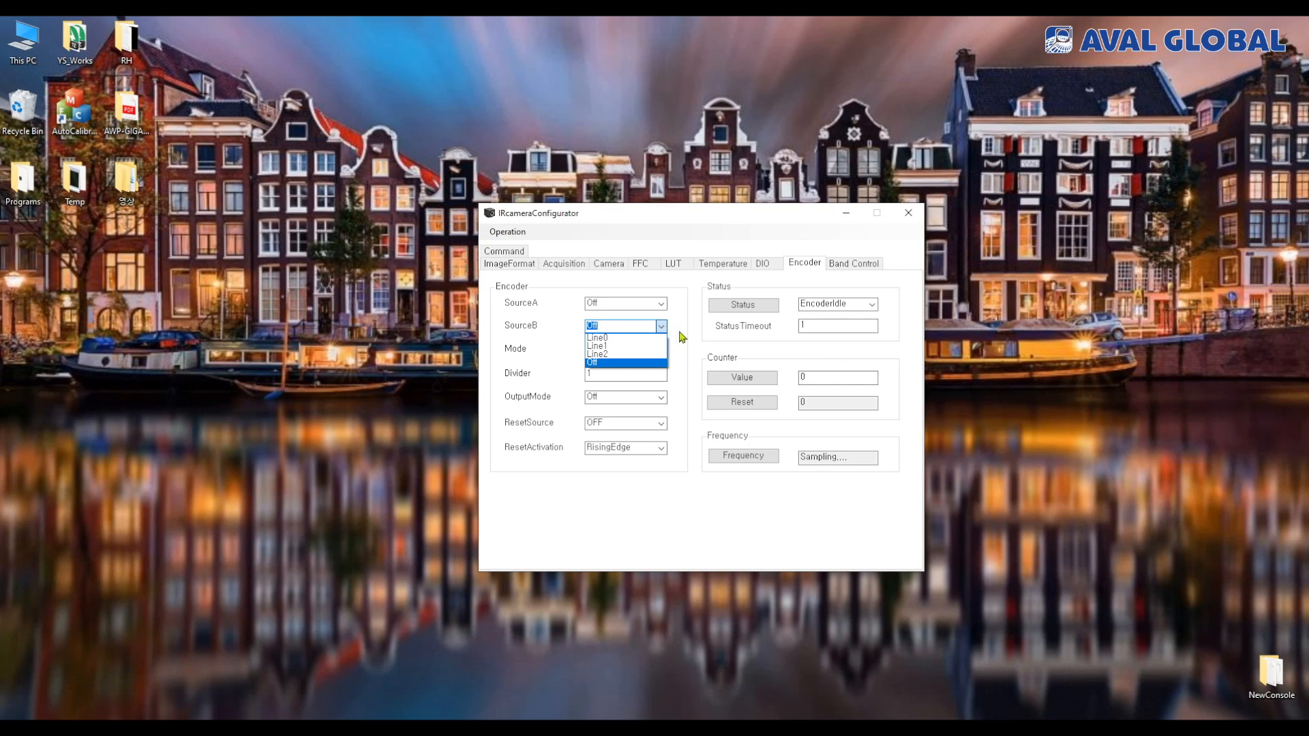
left_click(682, 336)
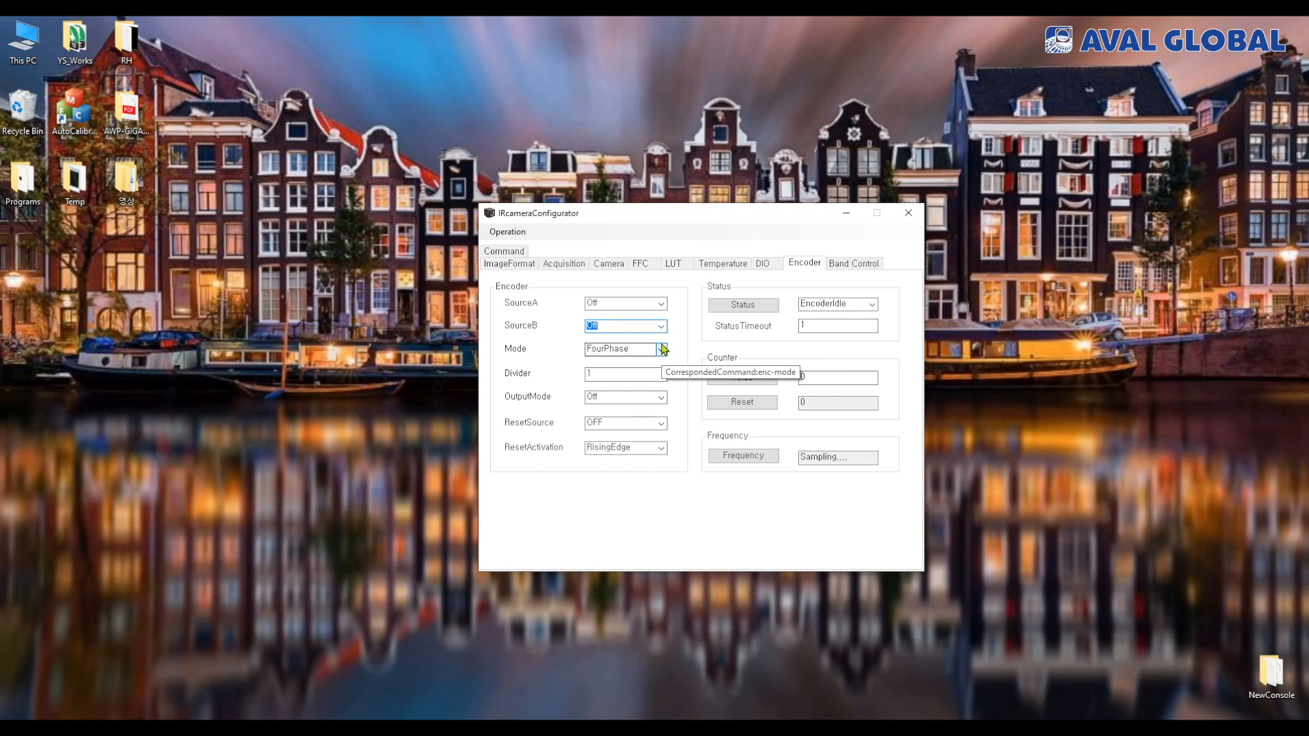
left_click(663, 349)
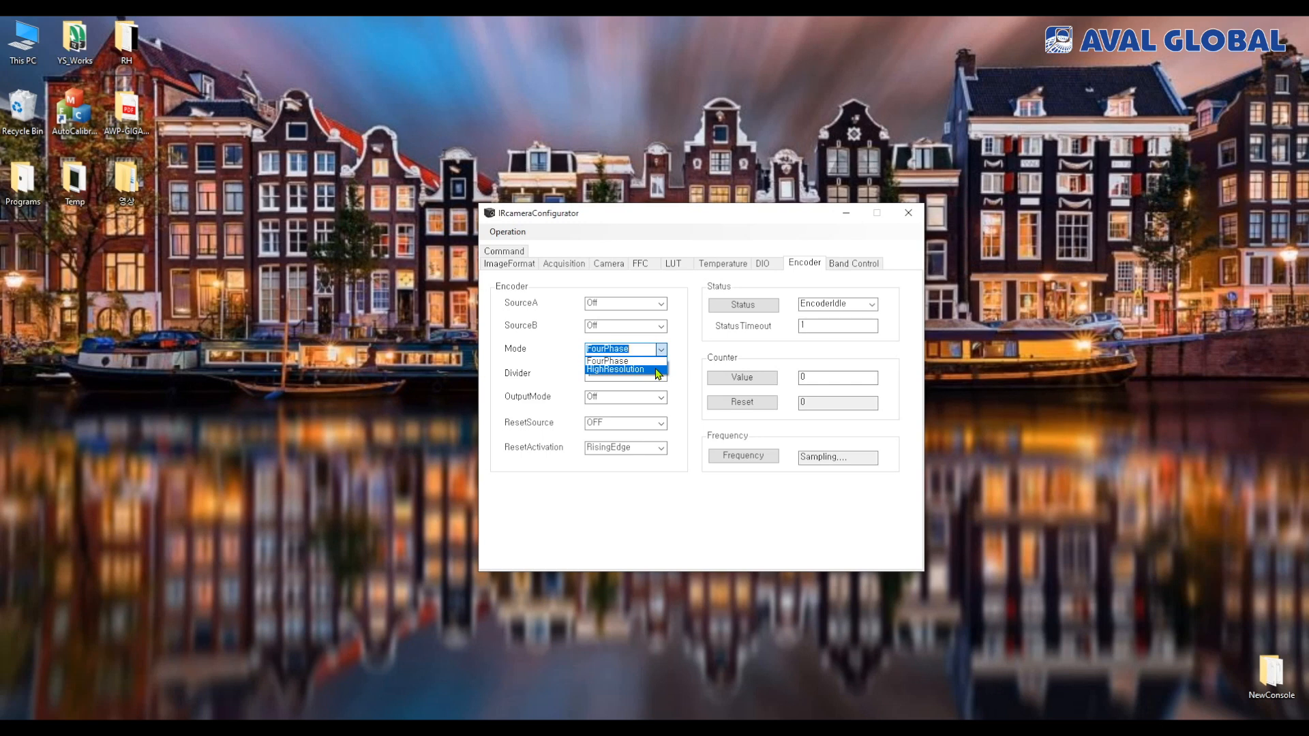
left_click(692, 421)
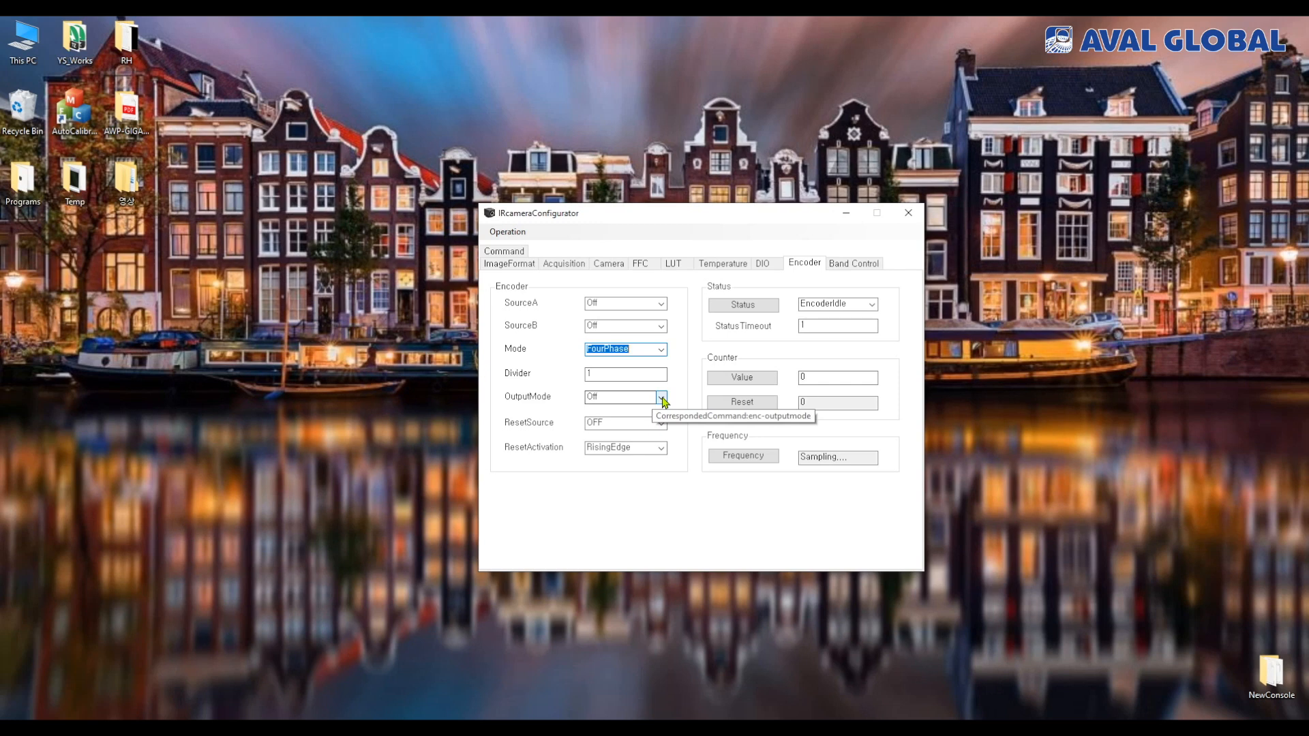
Examine the encoder's OutputMode and ResetSource options, leaving both turned off
left_click(661, 400)
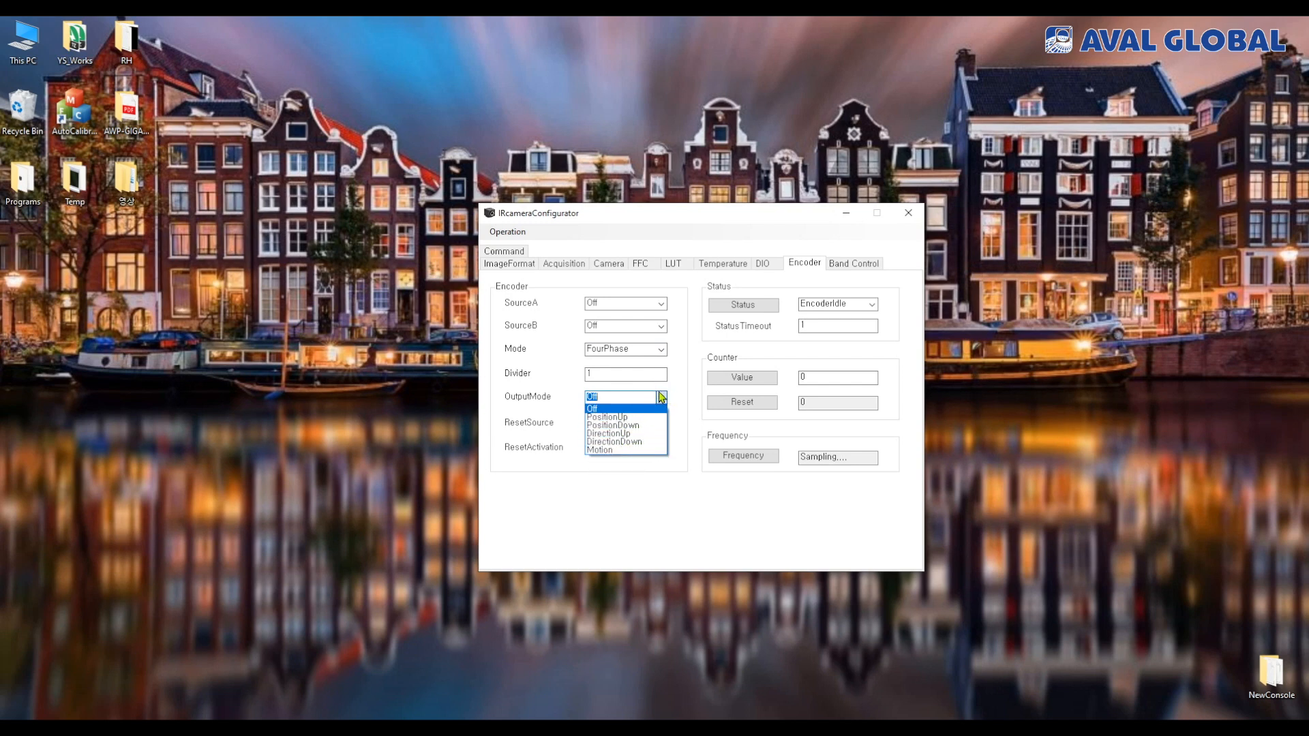
left_click(699, 417)
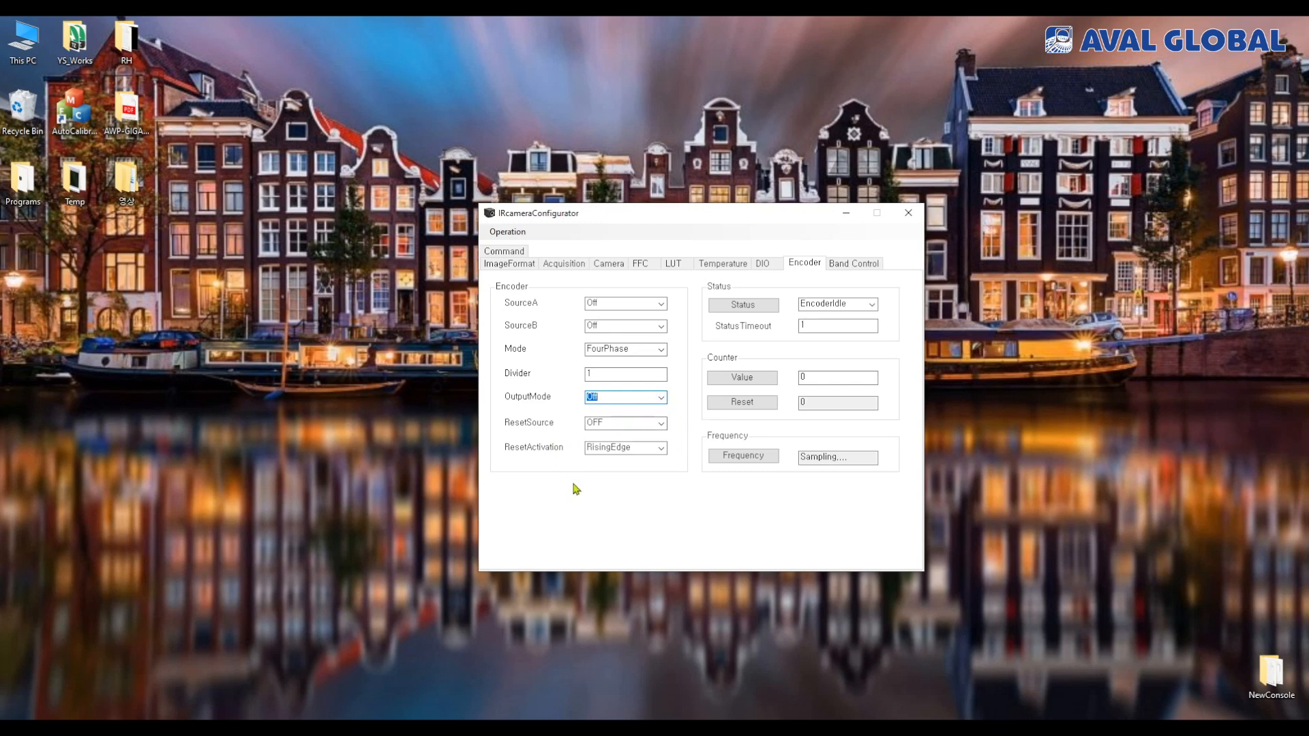
left_click(661, 424)
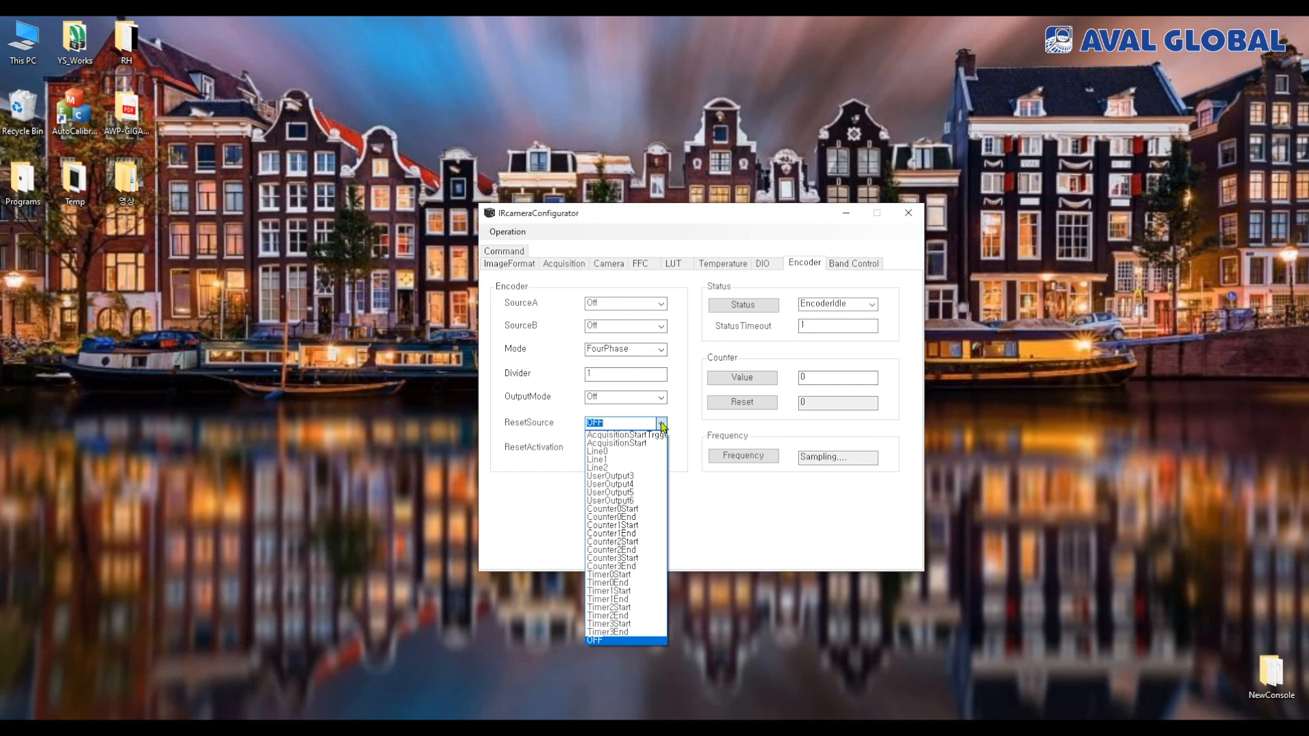
left_click(681, 421)
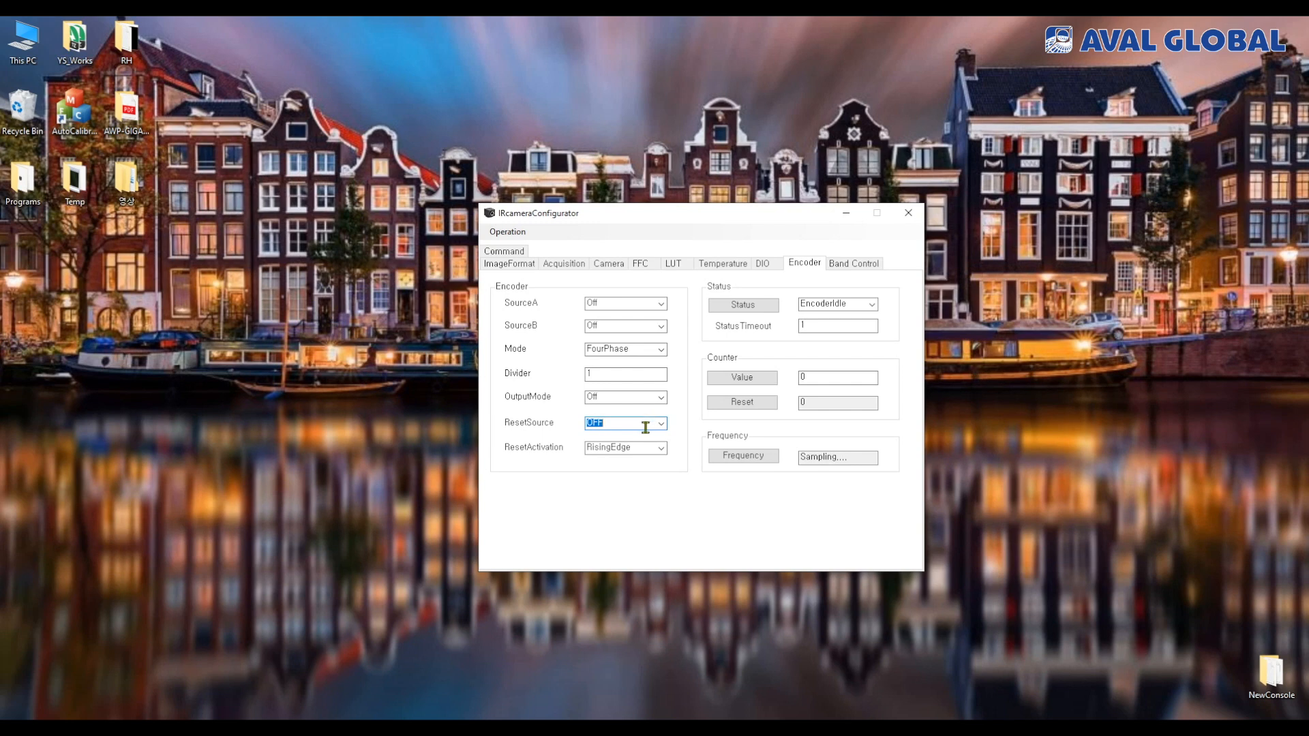
left_click(660, 425)
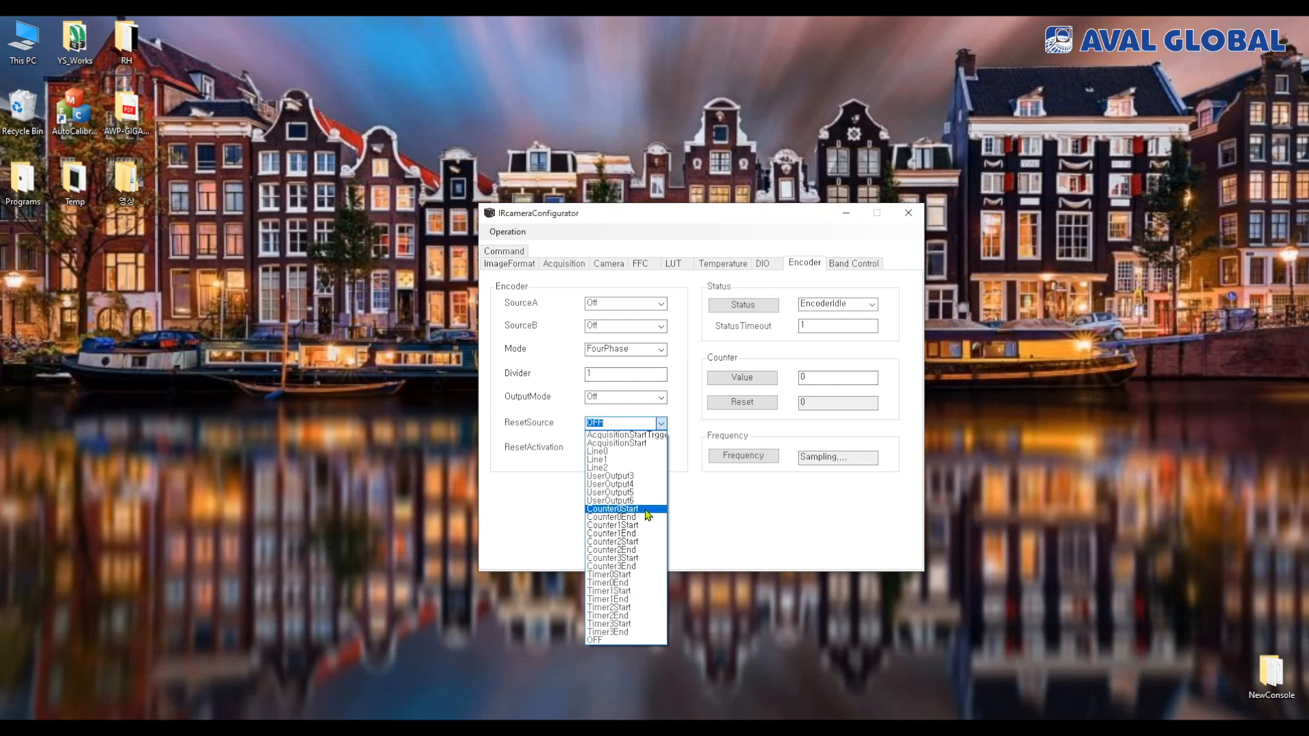
left_click(559, 492)
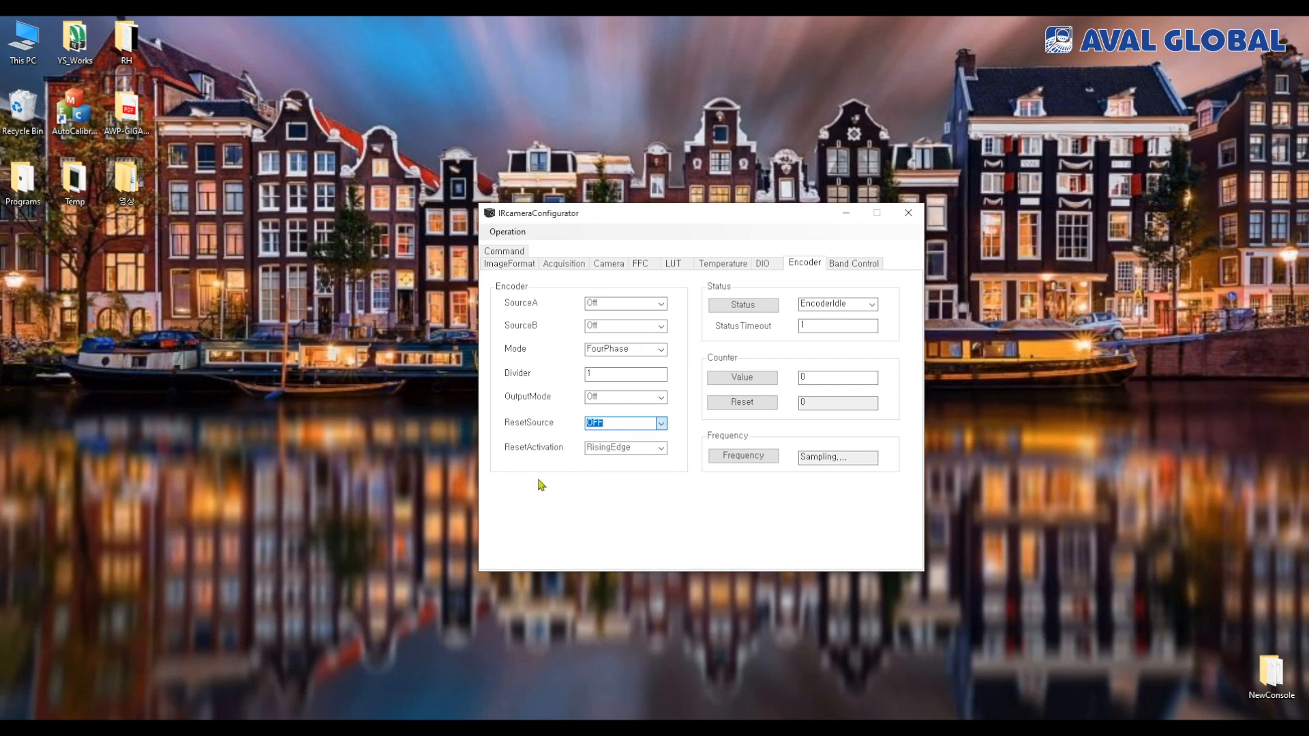
Check the encoder's ResetActivation options without changing RisingEdge, and display the band control settings
left_click(659, 449)
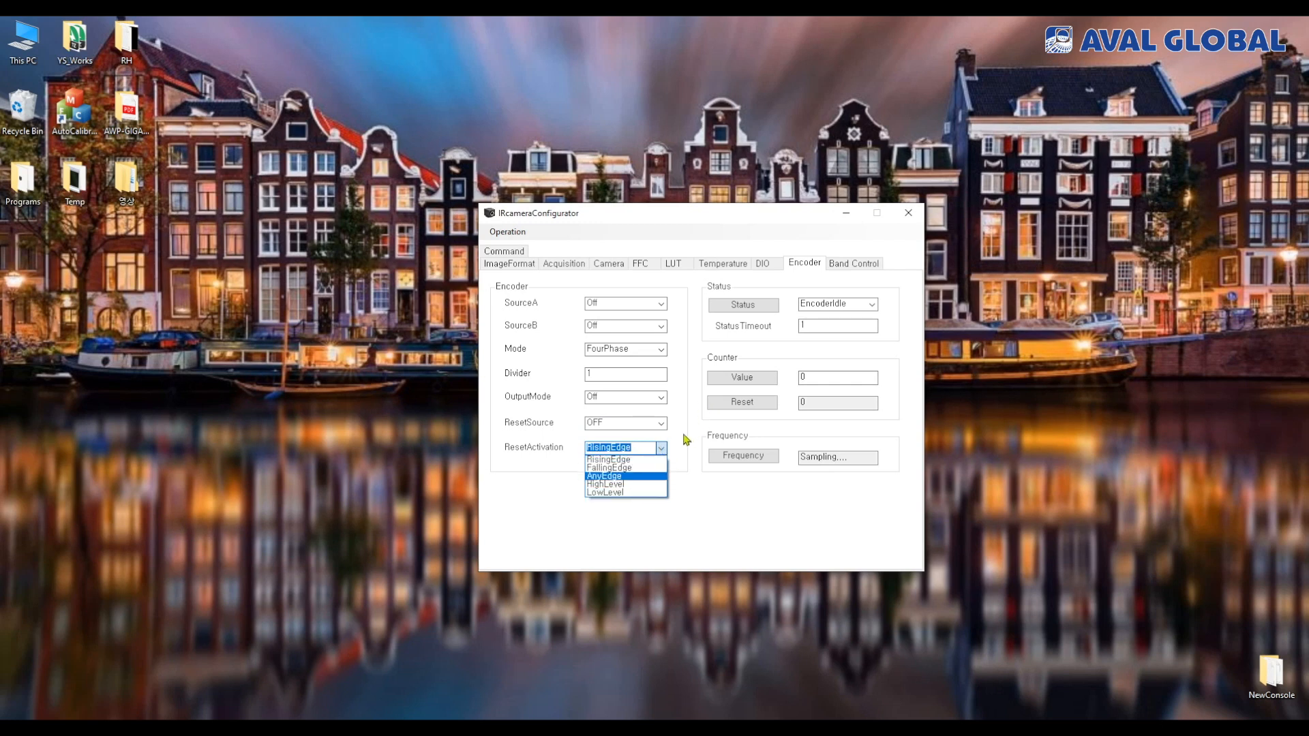
left_click(686, 440)
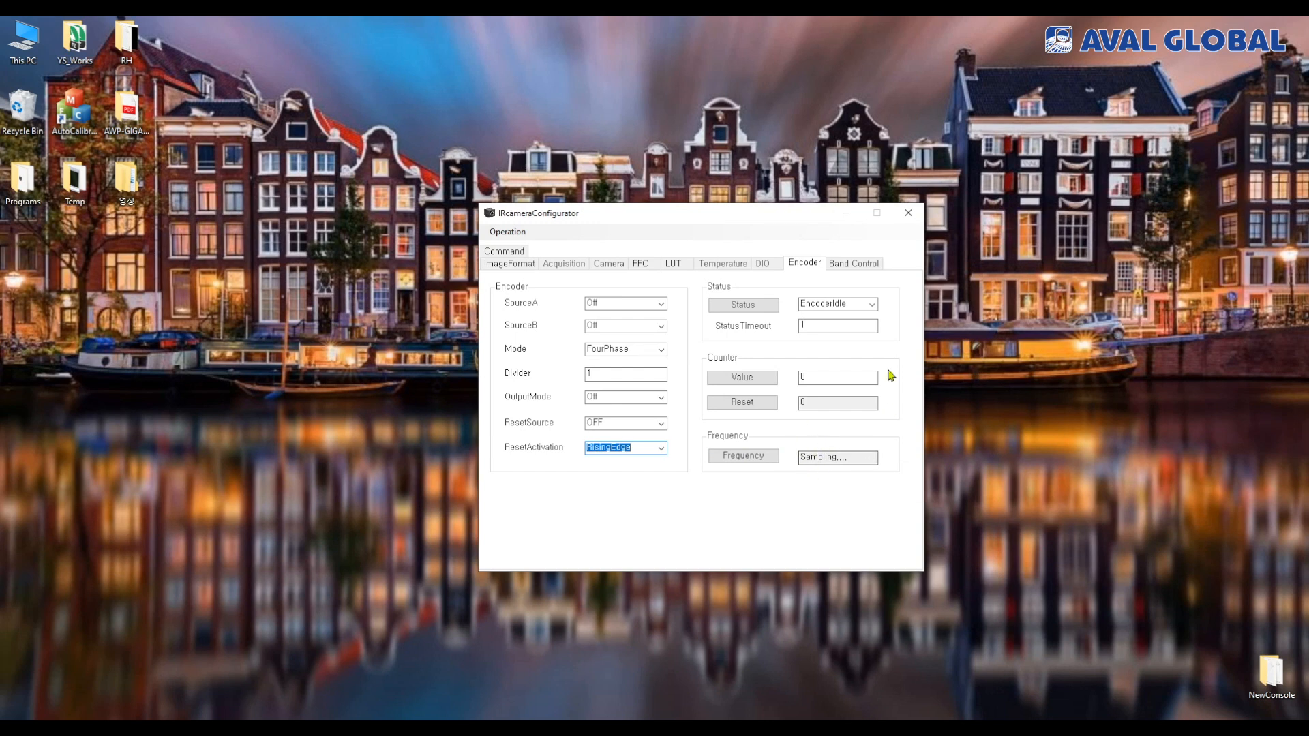
left_click(874, 265)
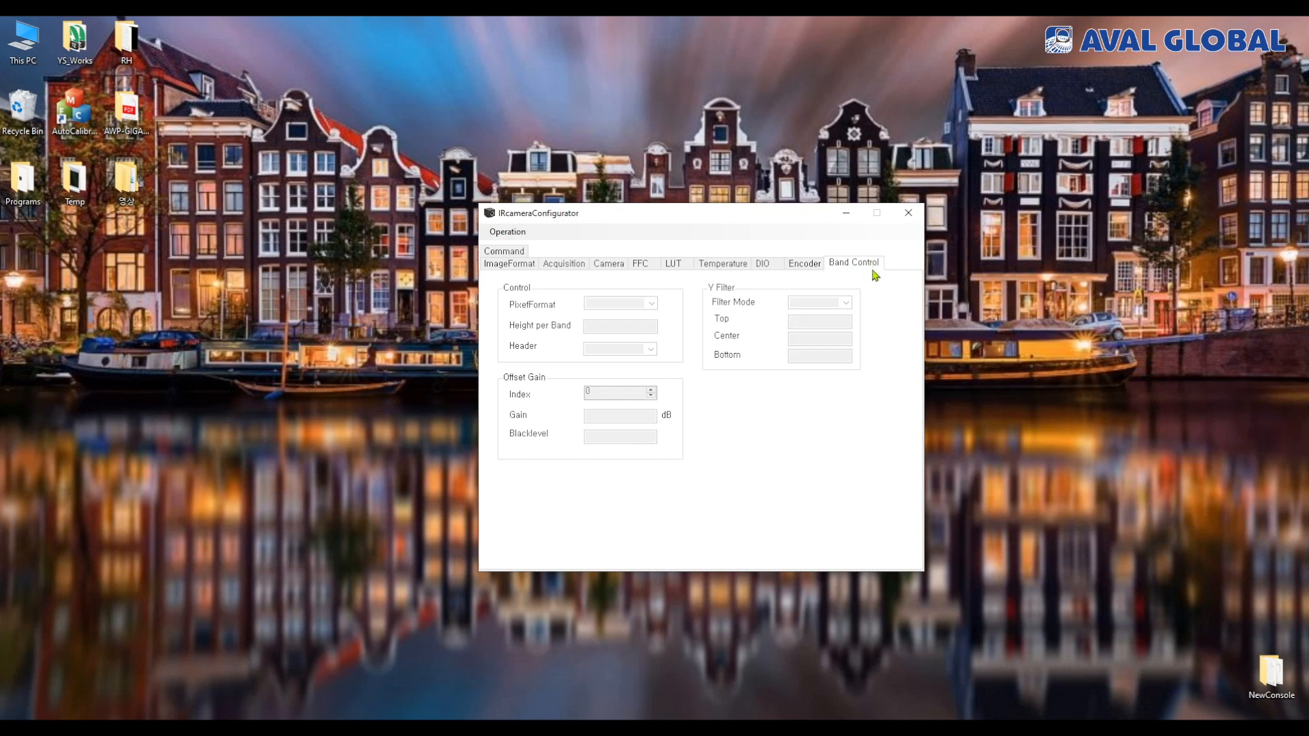